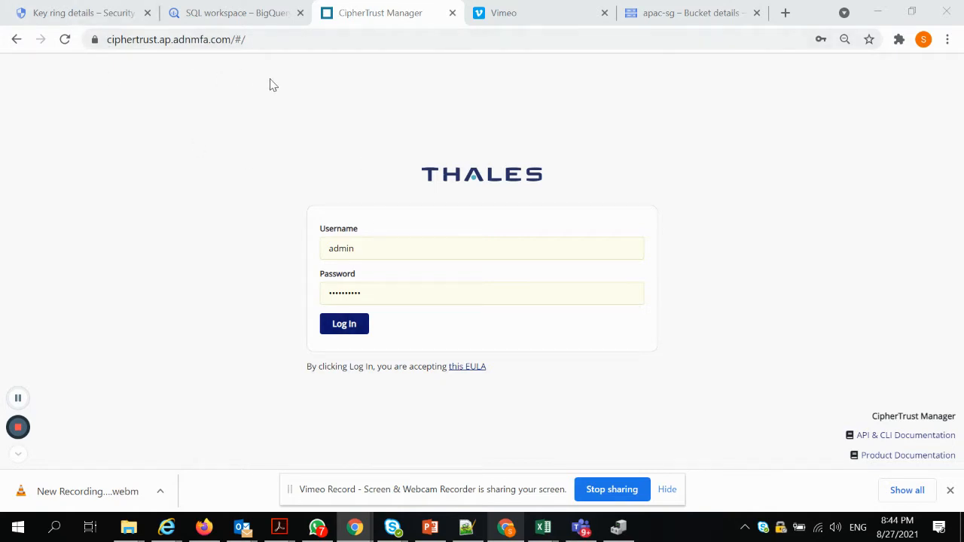
- Log in to CipherTrust Manager and show the ekmapac endpoint's policy among Cloud Key Manager's Google Cloud EKM services
left_click(349, 326)
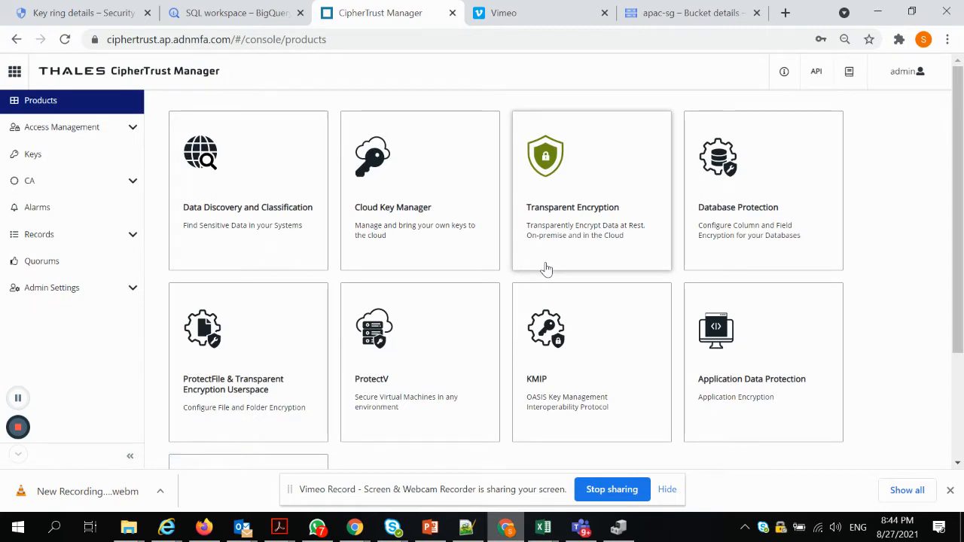
left_click(420, 186)
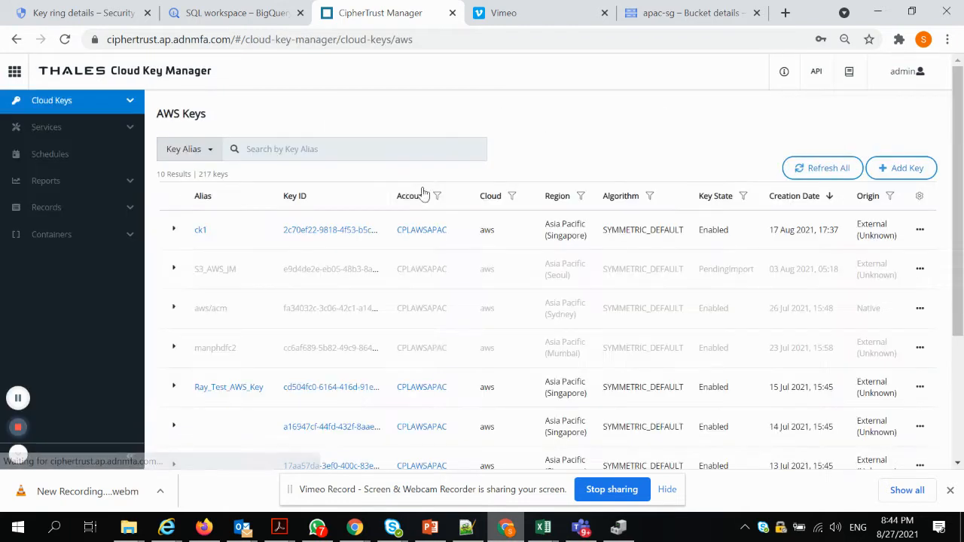
left_click(97, 107)
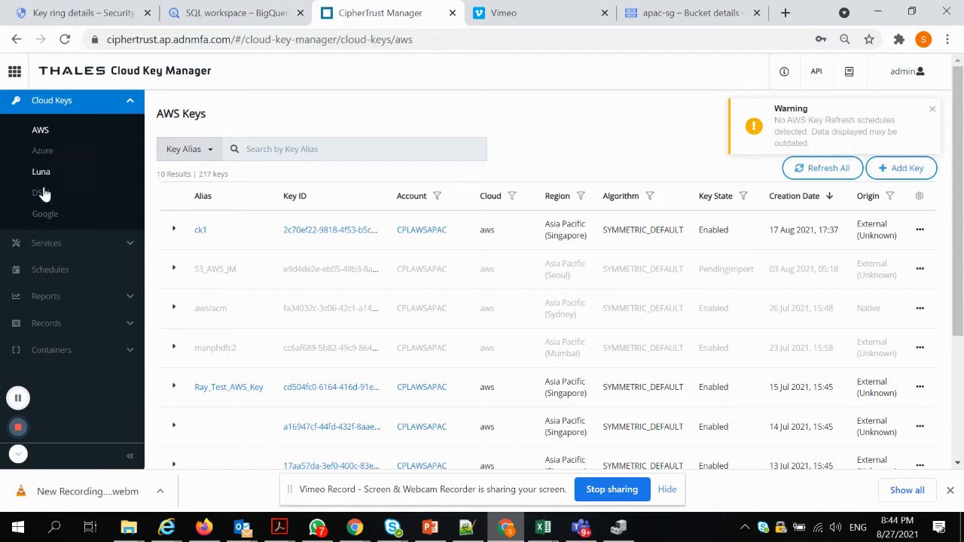
left_click(56, 245)
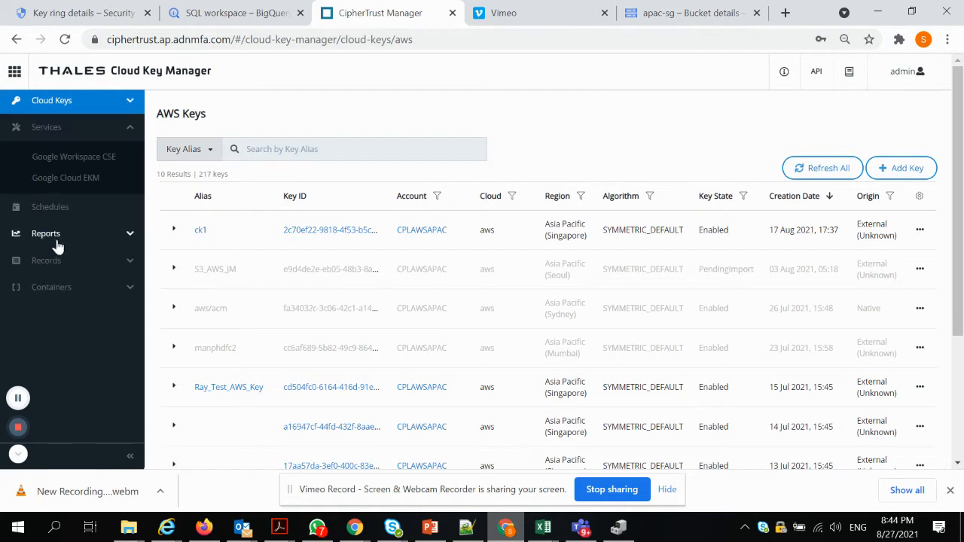
left_click(71, 179)
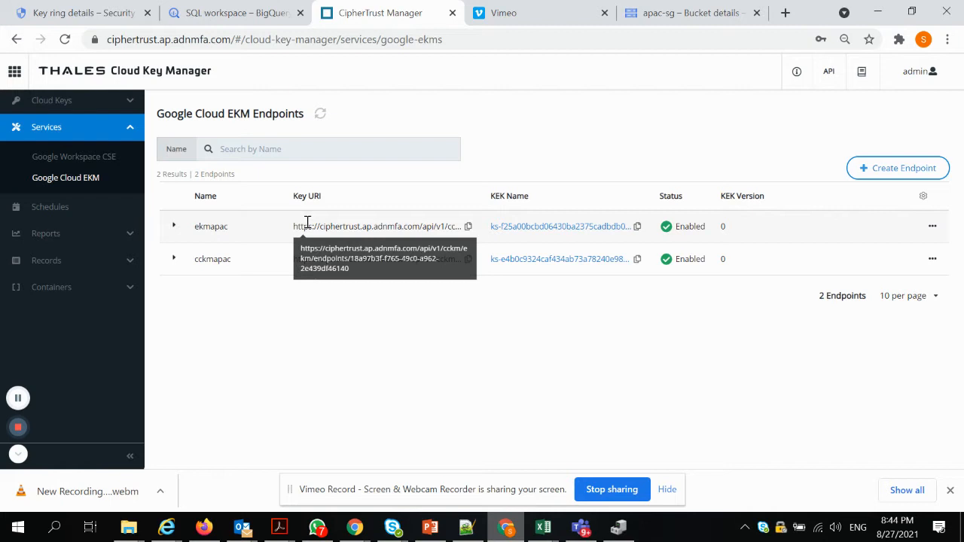
left_click(171, 228)
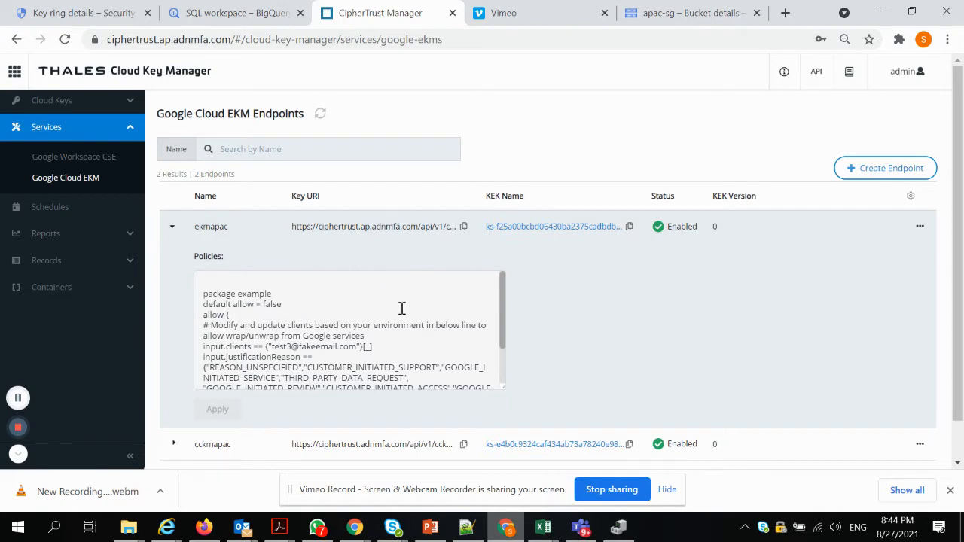
left_click(266, 293)
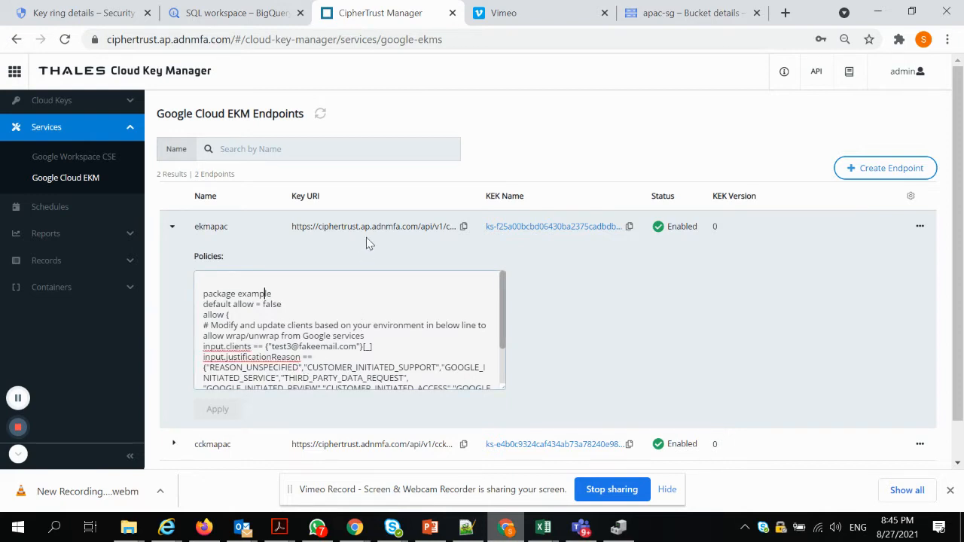
- Switch to Google Cloud Platform and start creating an externally managed key in the ApacLei key ring
left_click(79, 12)
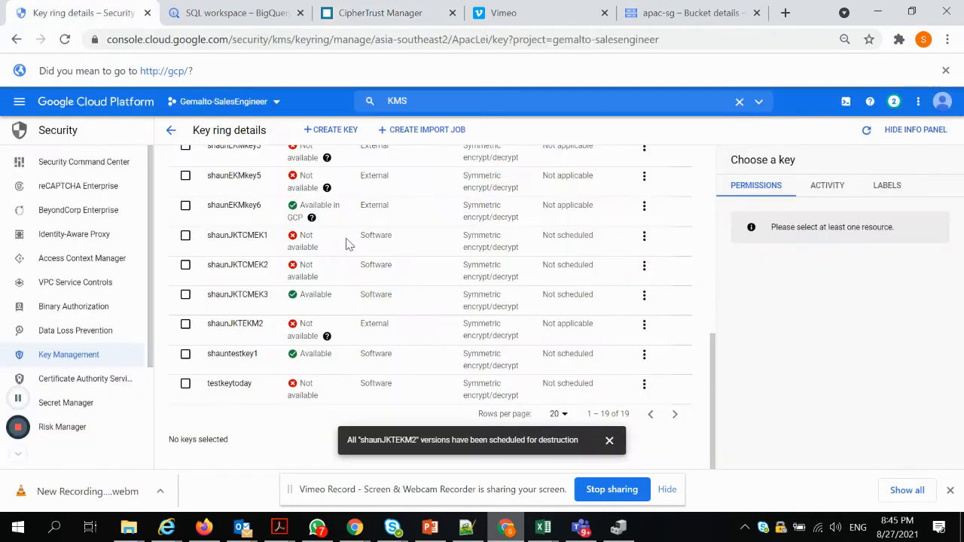
left_click(75, 354)
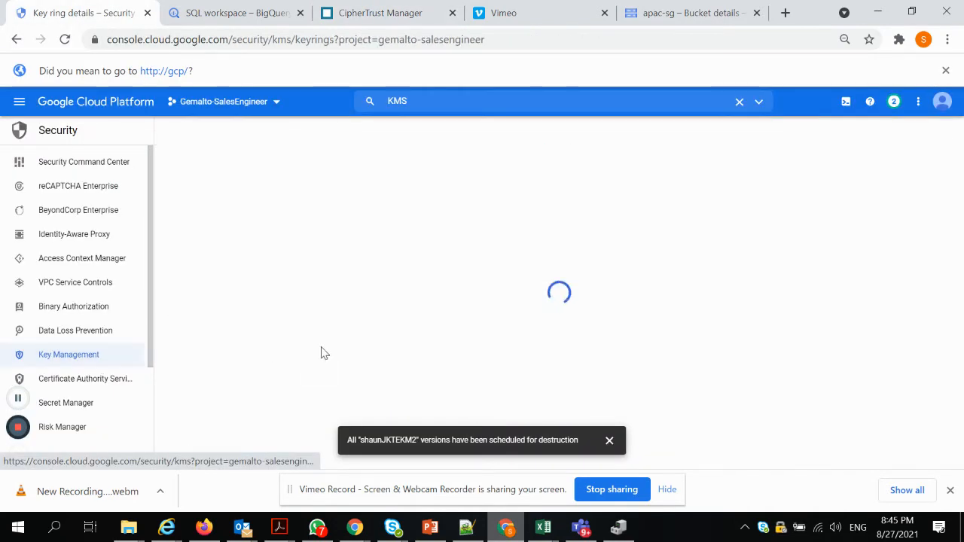
left_click(221, 304)
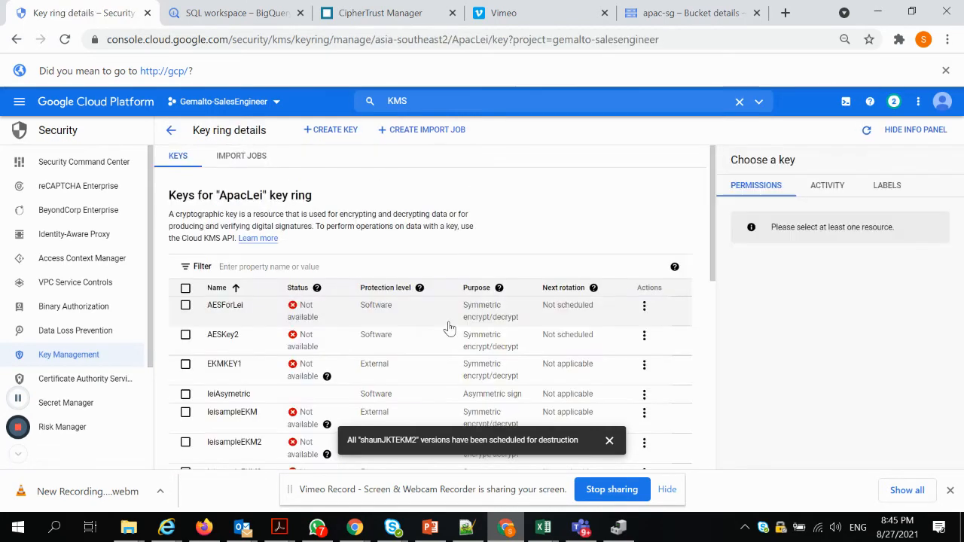
scroll(449, 328, "down", 3)
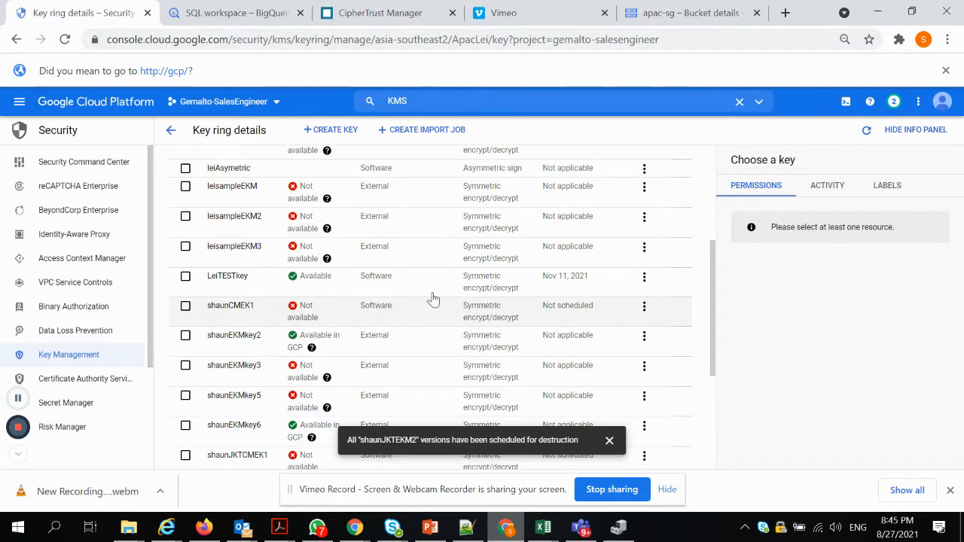
left_click(325, 130)
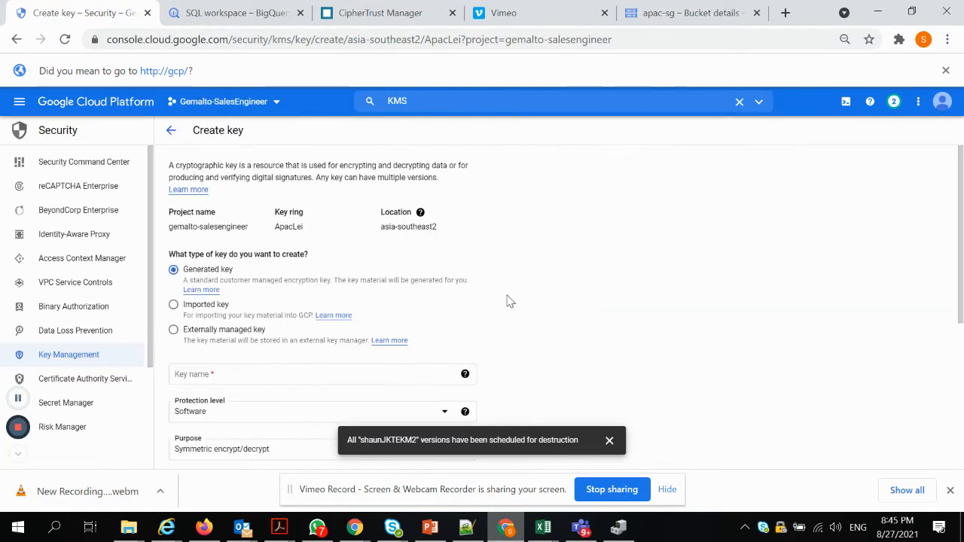
left_click(215, 335)
scroll(409, 266, "down", 1)
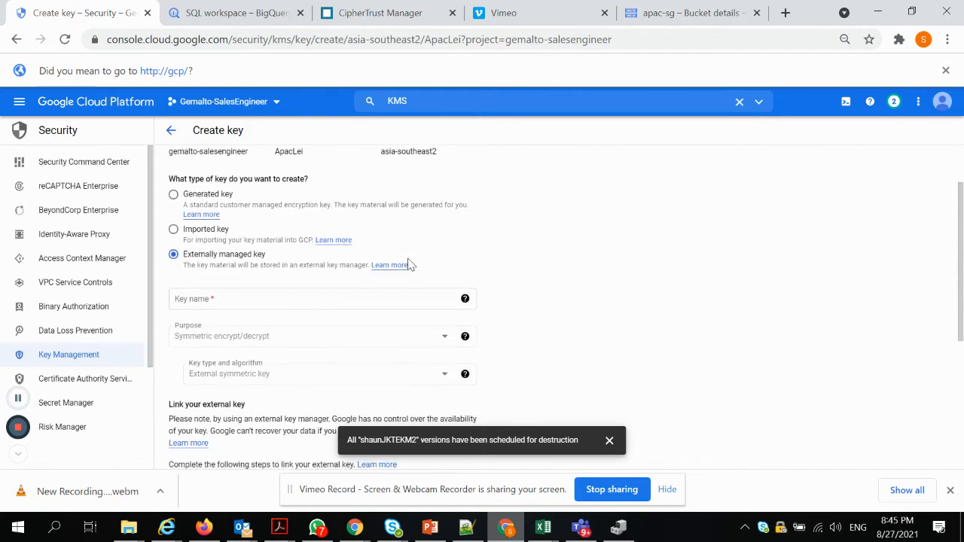
- Name the new externally managed key shaunJKTEKM3
left_click(258, 302)
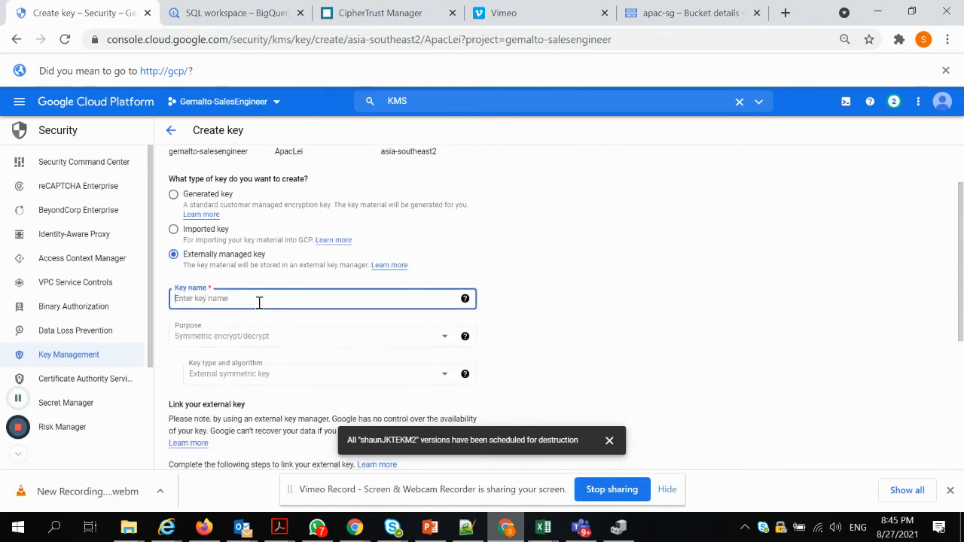
type("shaun")
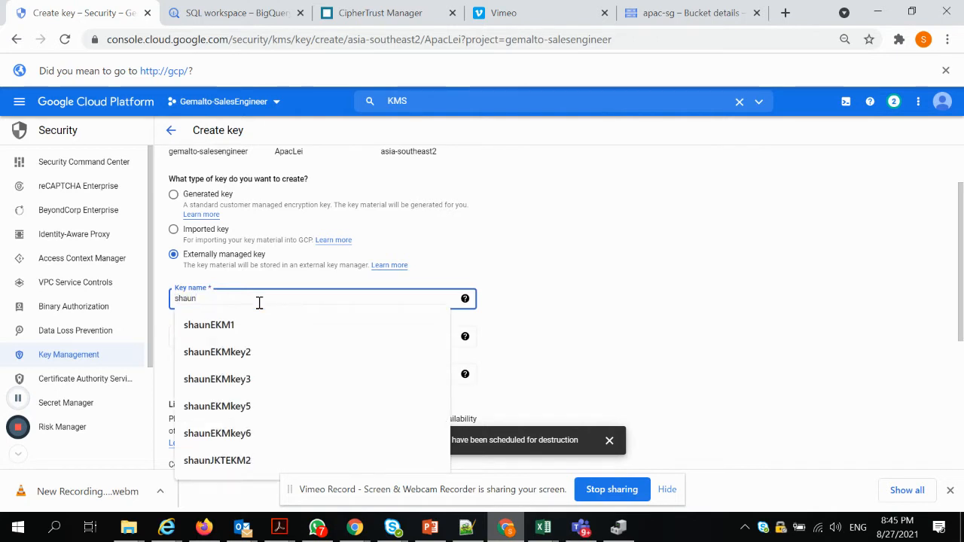
type("EK")
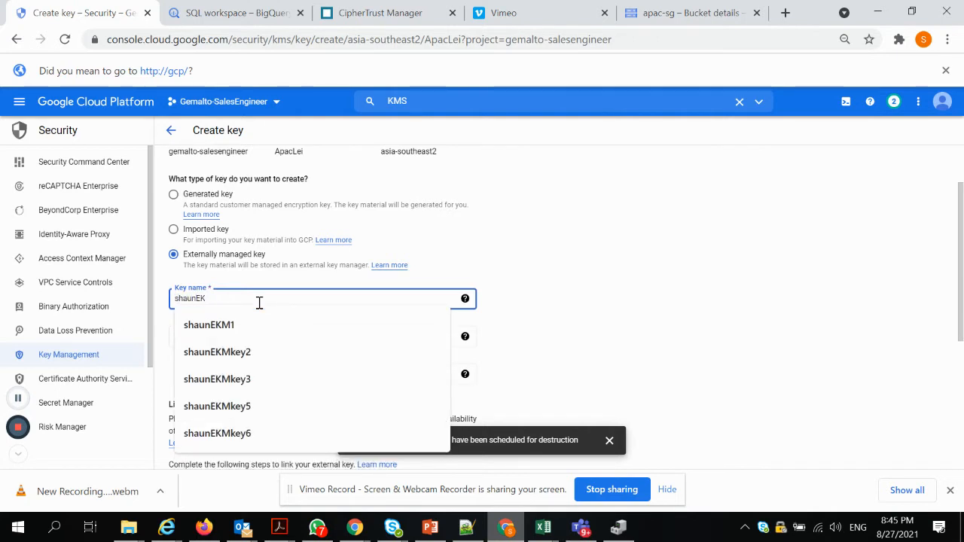
type("M")
key("BackSpace")
key("BackSpace")
key("BackSpace")
type("JKT")
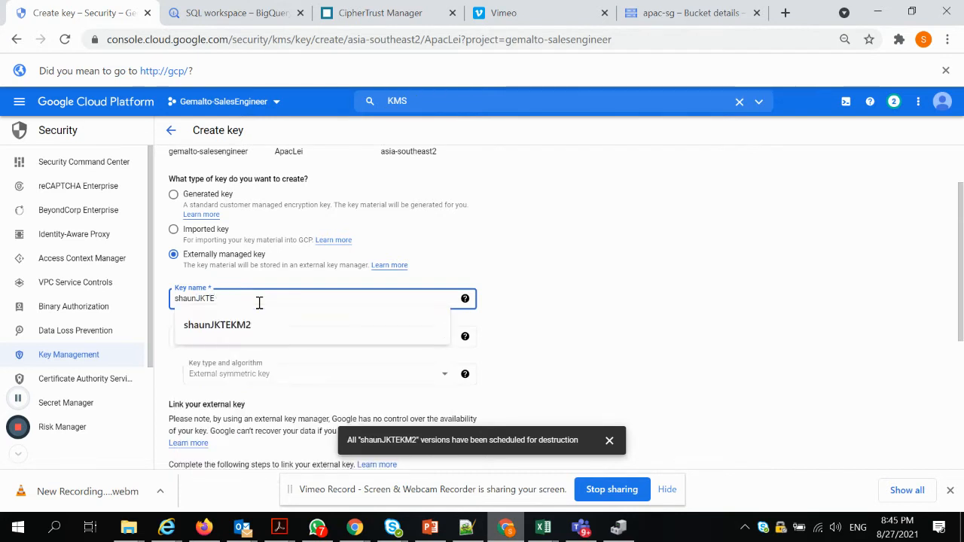
type("EKM3")
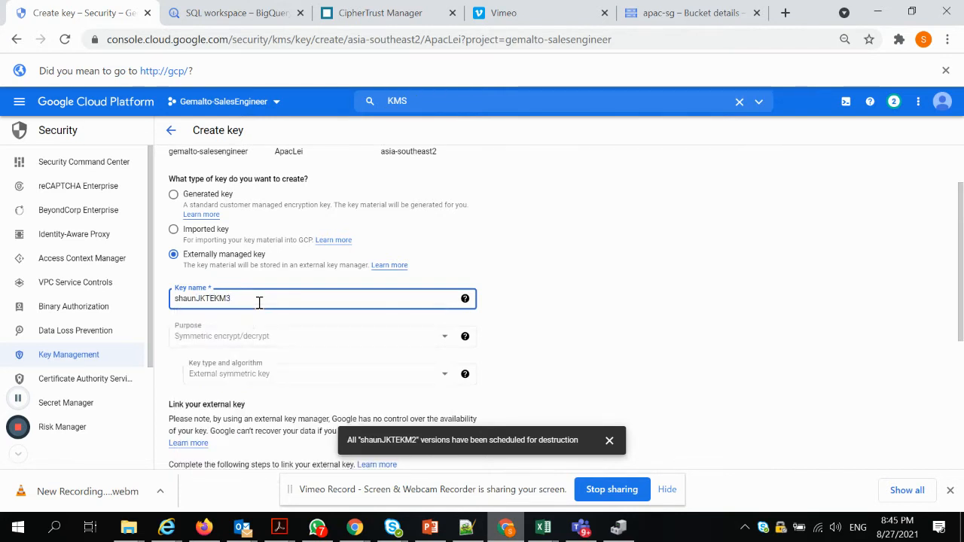
left_click(517, 314)
- Copy the ekmapac endpoint's key URI from CipherTrust into the new key's Key URI and create the key, dismissing the resulting dialog
scroll(517, 314, "down", 2)
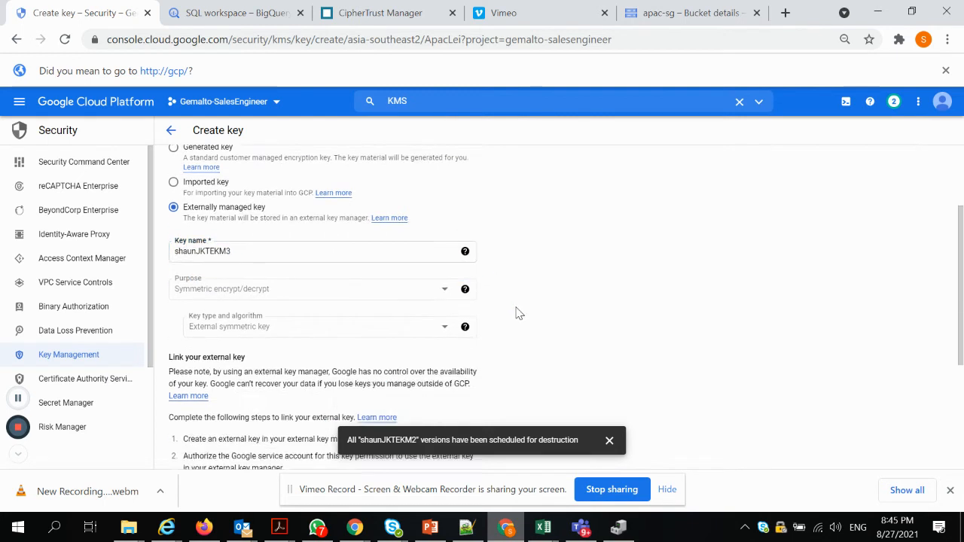
scroll(517, 314, "down", 1)
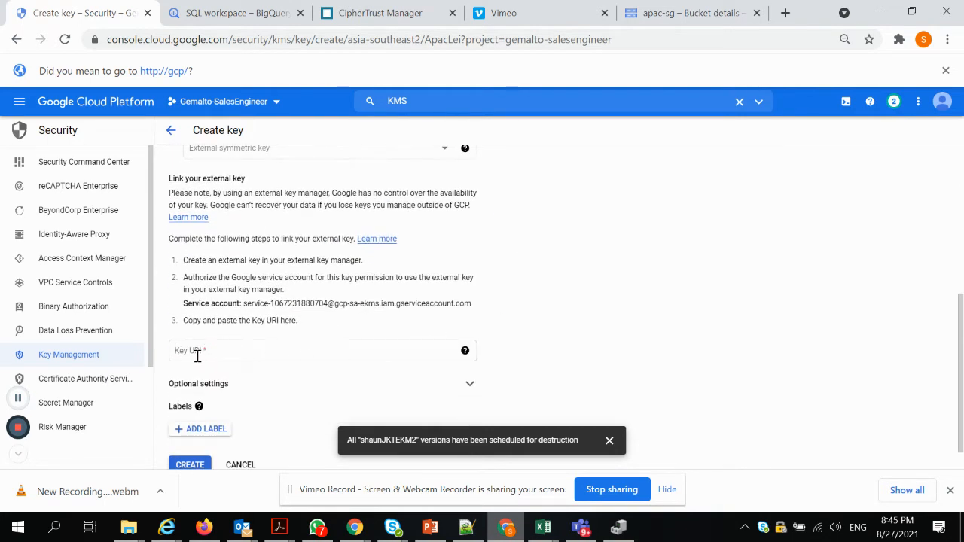
left_click(367, 17)
left_click(464, 227)
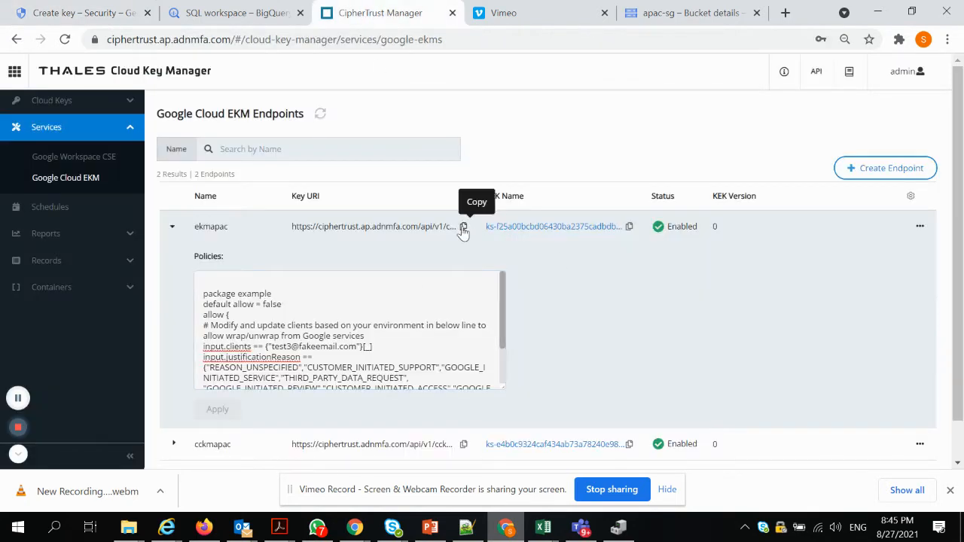
left_click(41, 19)
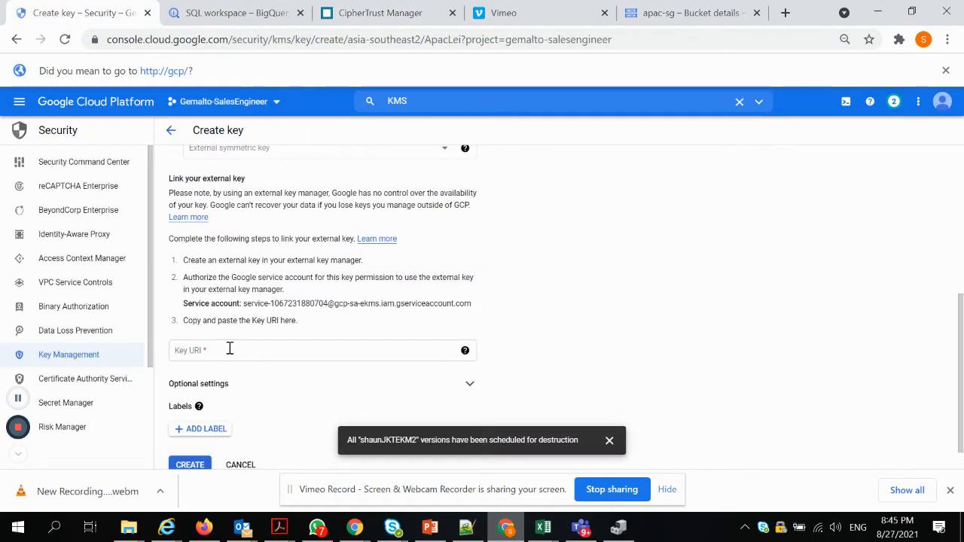
left_click(230, 348)
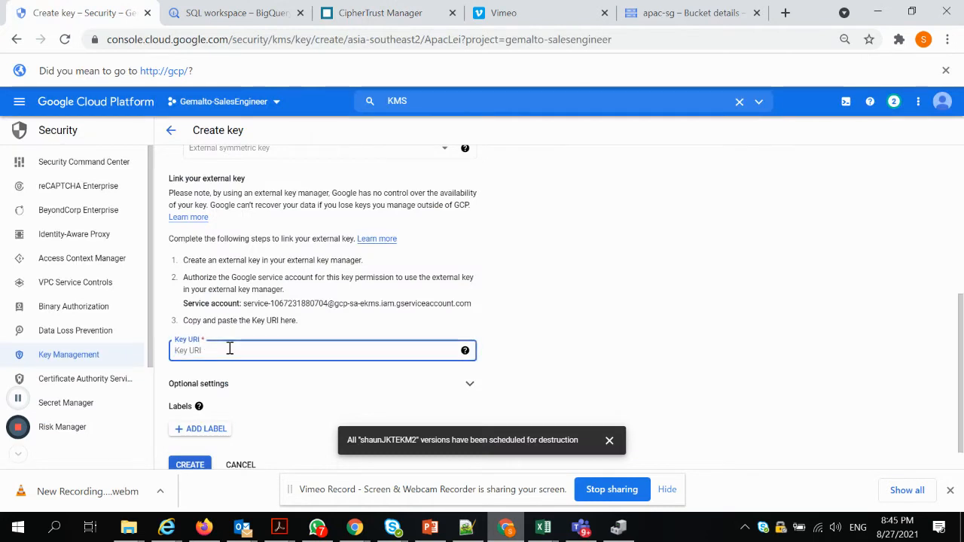
key("ctrl+v")
scroll(263, 289, "down", 1)
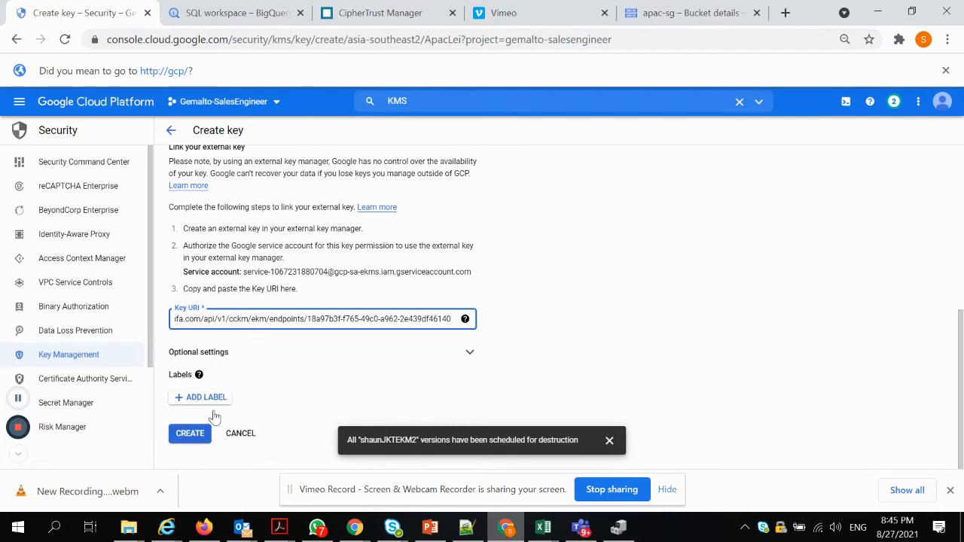
left_click(186, 434)
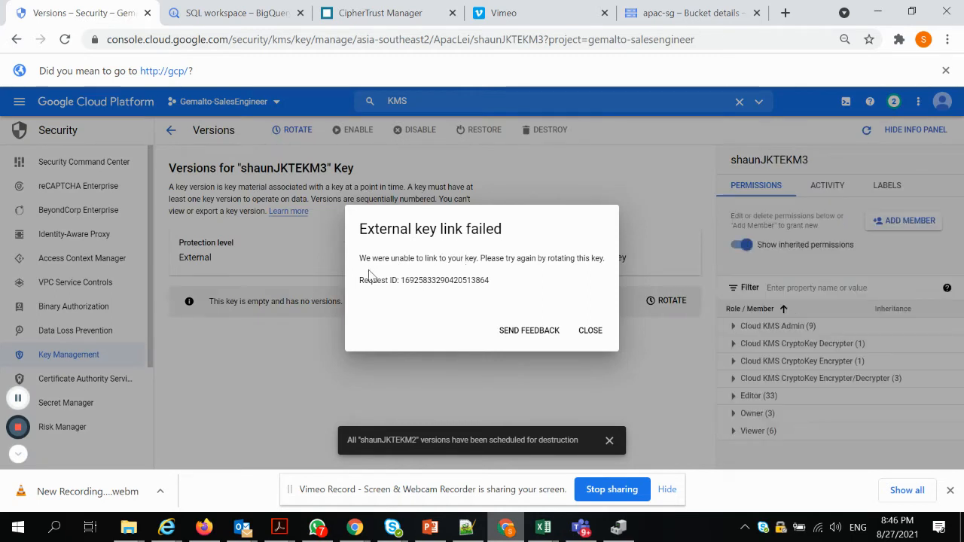
left_click(591, 332)
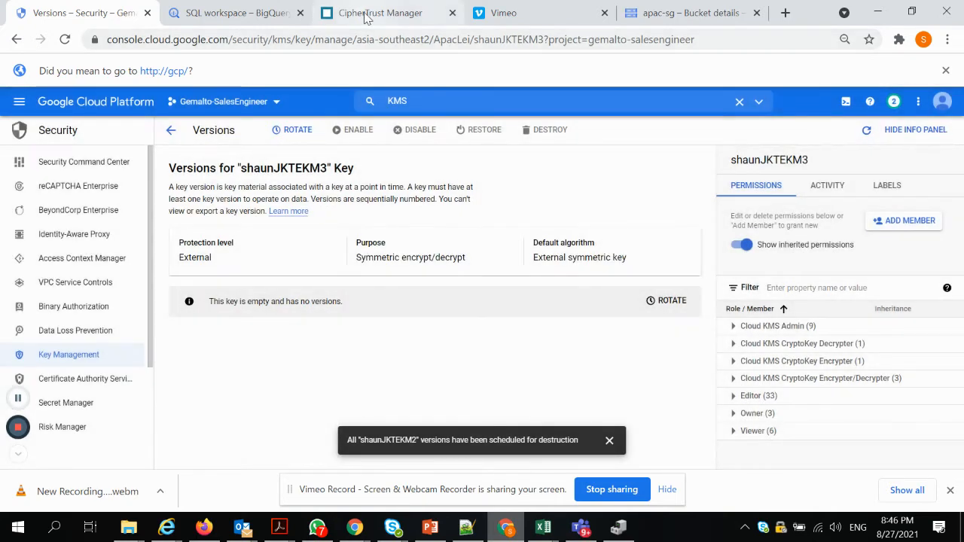
- Switch to CipherTrust Manager and open its server records
left_click(366, 17)
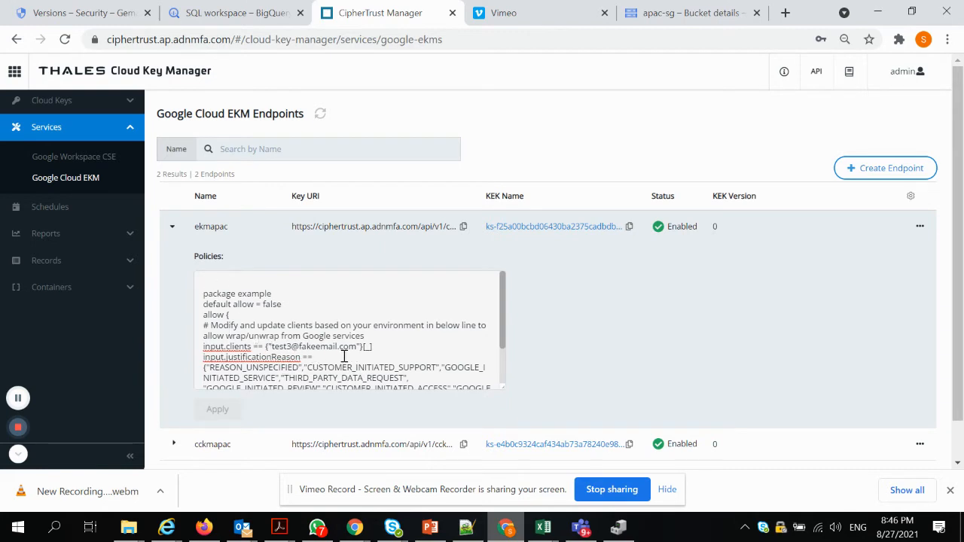
left_click(14, 71)
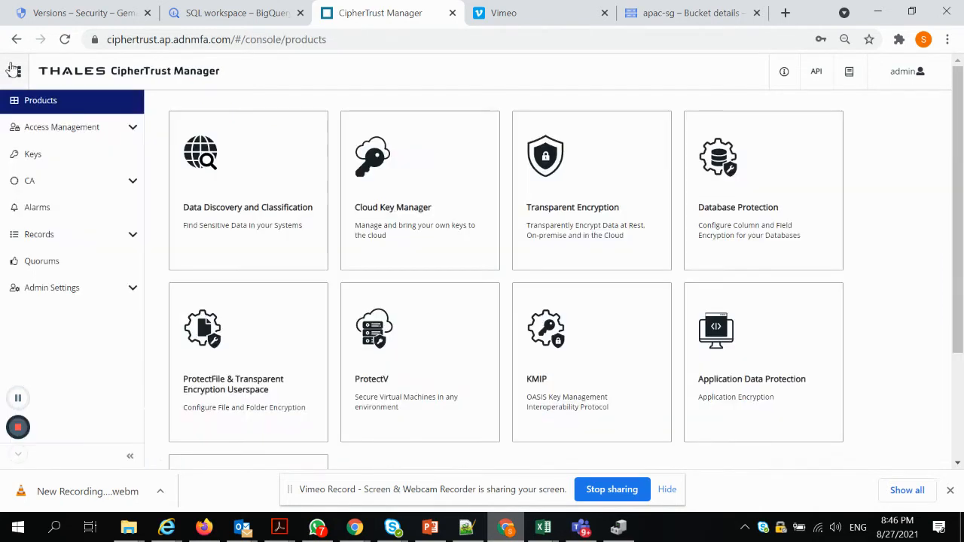
left_click(52, 240)
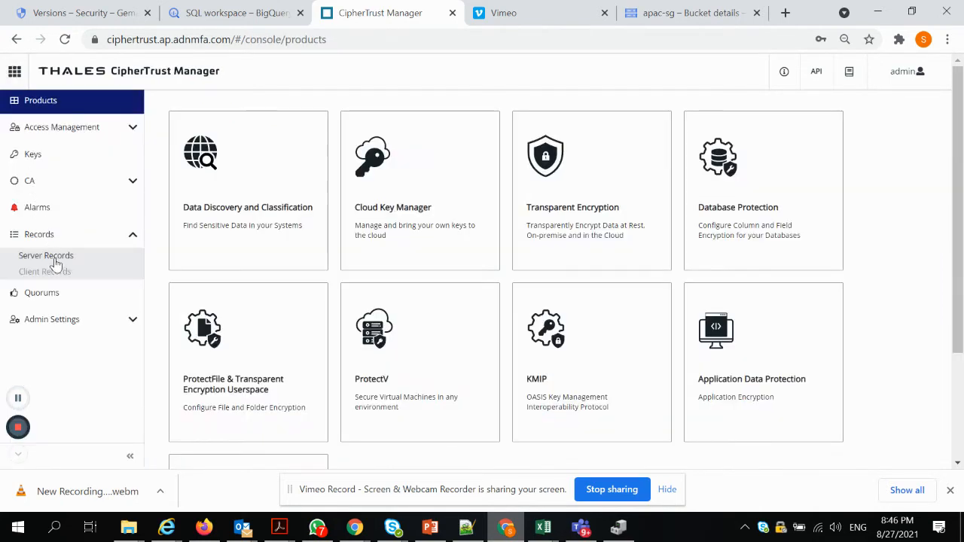
left_click(68, 261)
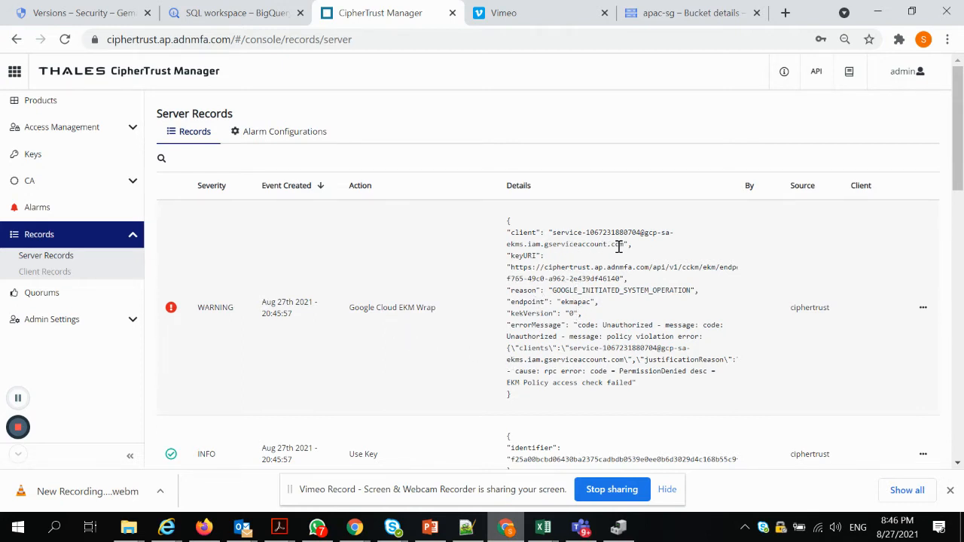
- Copy the client service account address from the details of the latest Google Cloud EKM Wrap warning
left_click_drag(625, 245, 560, 235)
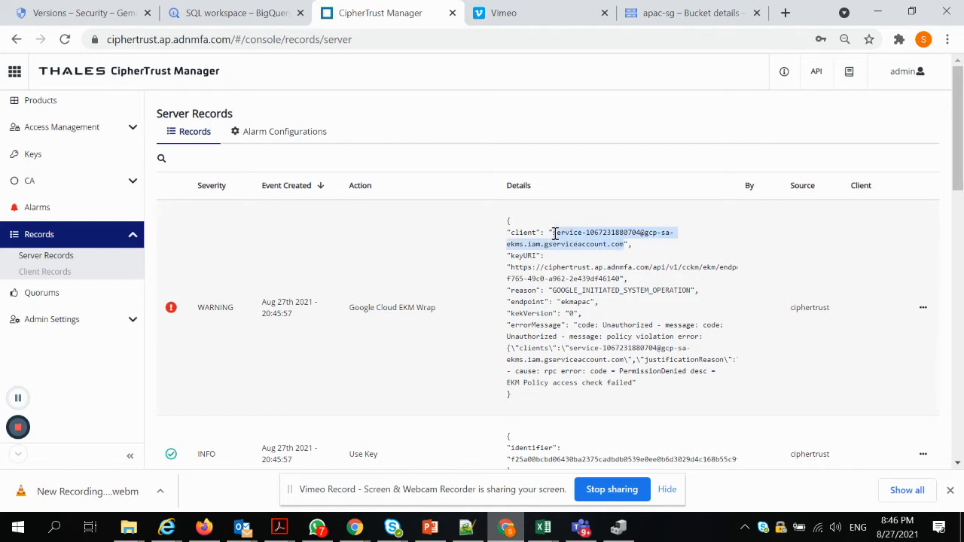
right_click(598, 240)
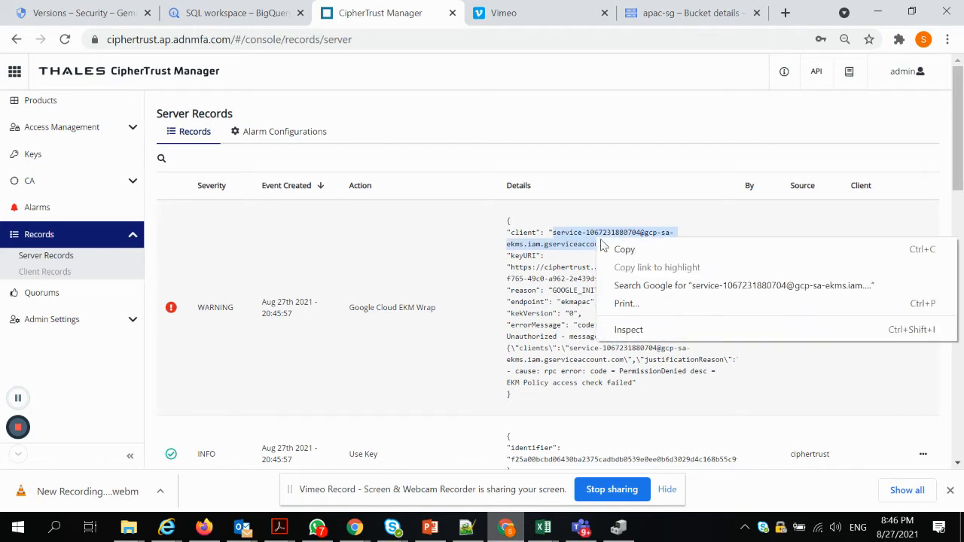
left_click(624, 253)
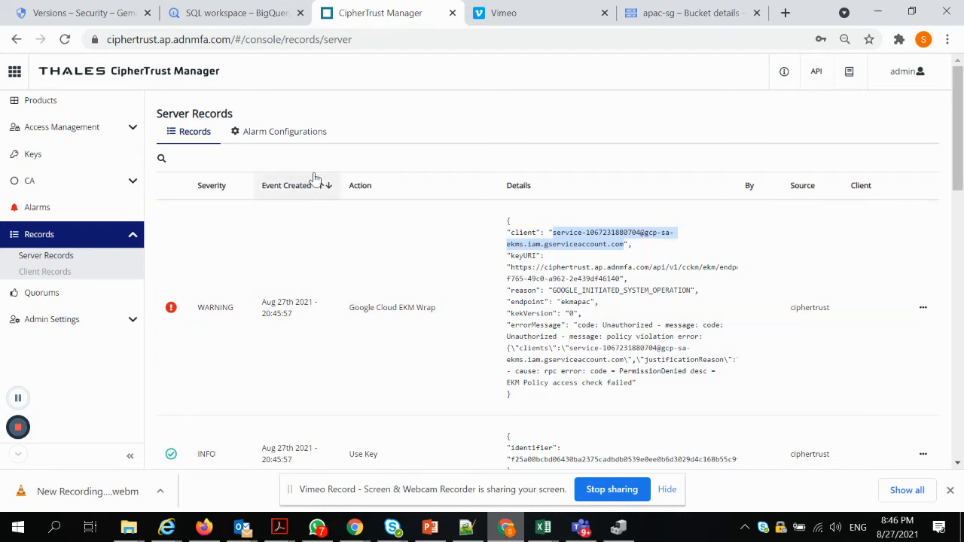
- Open the Google Cloud EKM endpoints in Cloud Key Manager and expand the ekmapac endpoint's policies
left_click(15, 75)
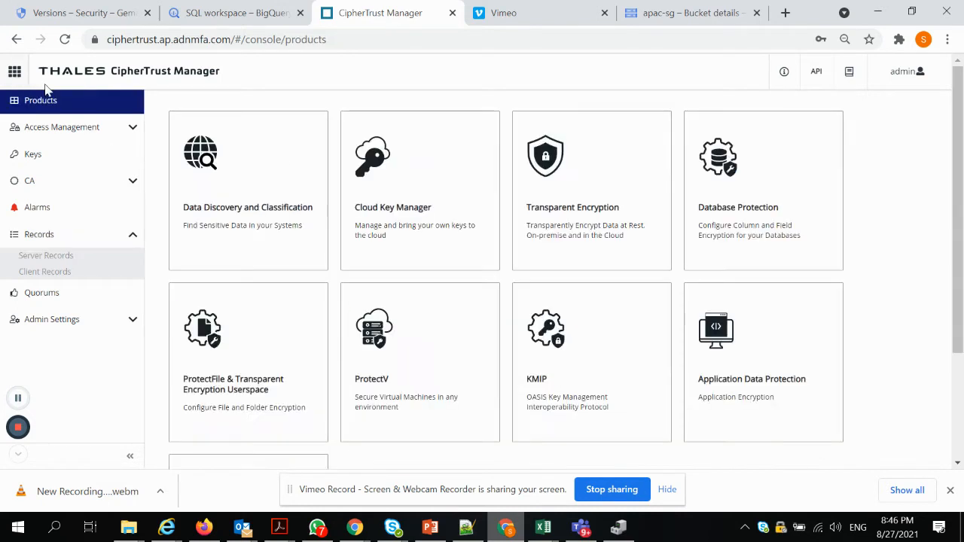
left_click(425, 193)
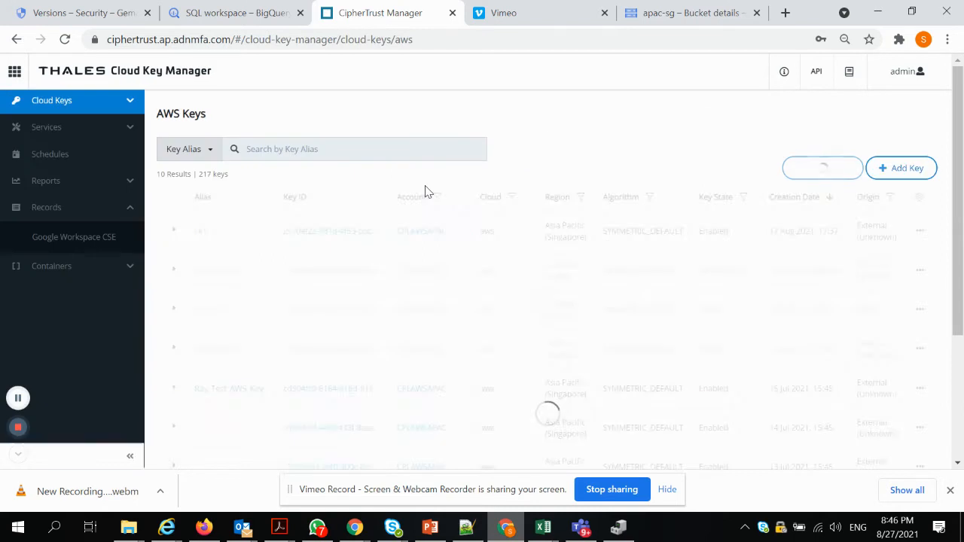
left_click(38, 129)
left_click(63, 179)
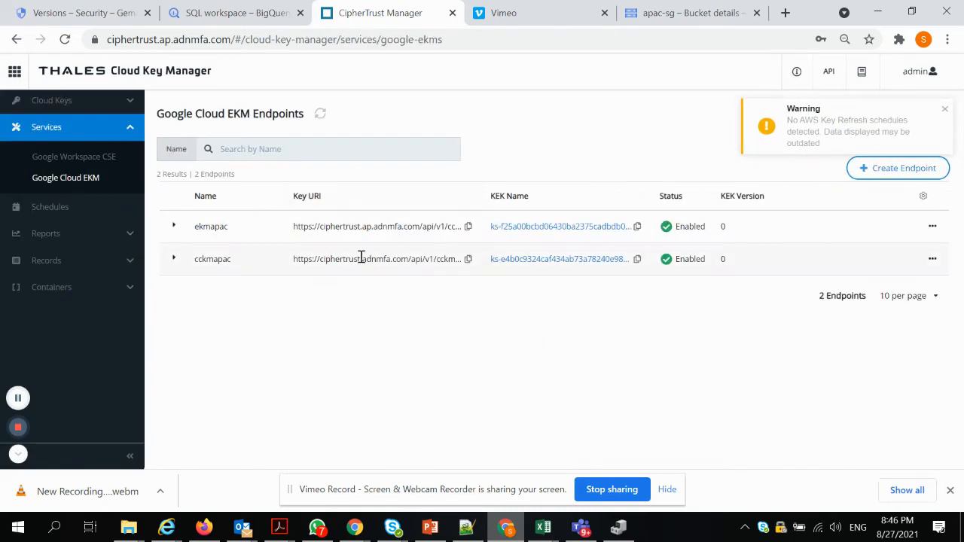
left_click(174, 226)
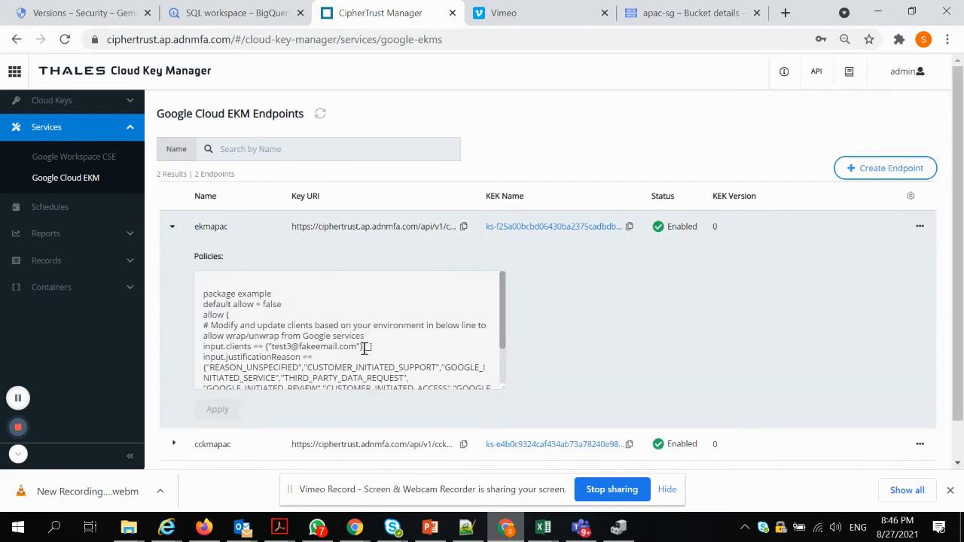
- Replace the placeholder client address in the ekmapac policy with the copied Google service account address and apply the policy
left_click_drag(357, 344, 275, 350)
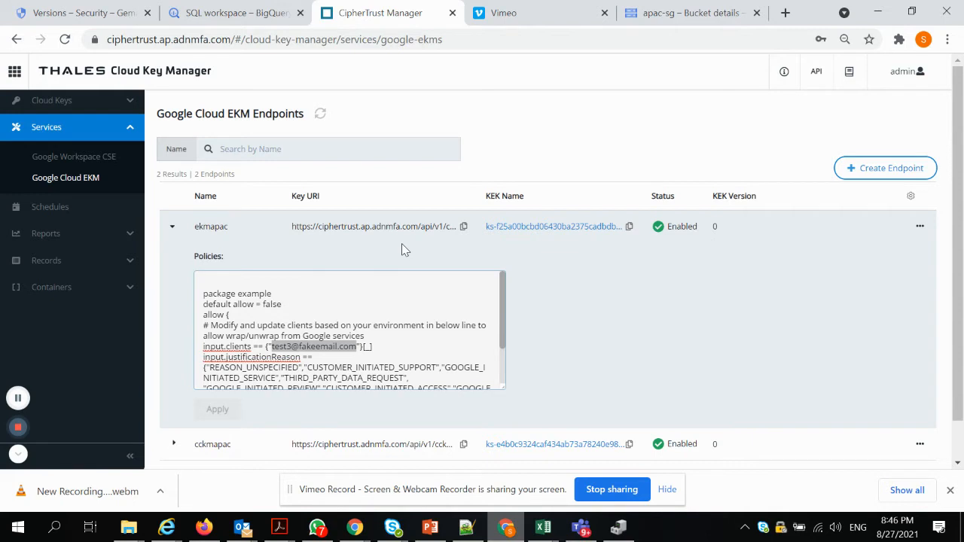
key("ctrl+v")
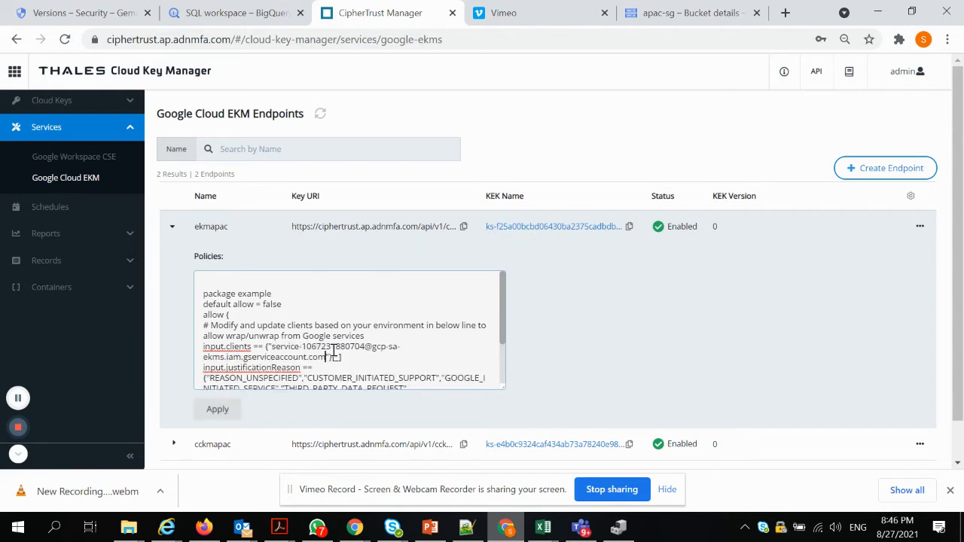
left_click(217, 410)
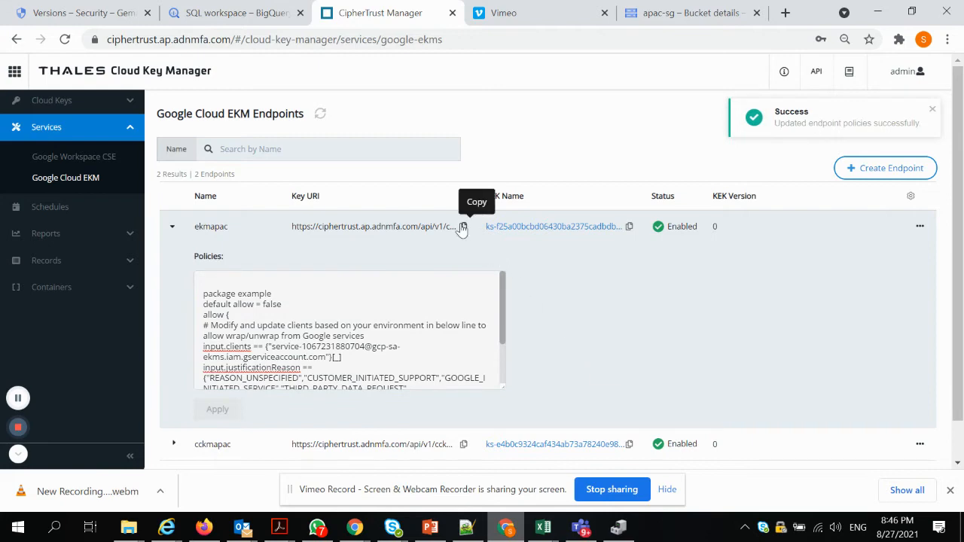
- Switch to Google Cloud Key Management and rotate the shaunJKTEKM3 key using the ekmapac endpoint's key URI
left_click(86, 15)
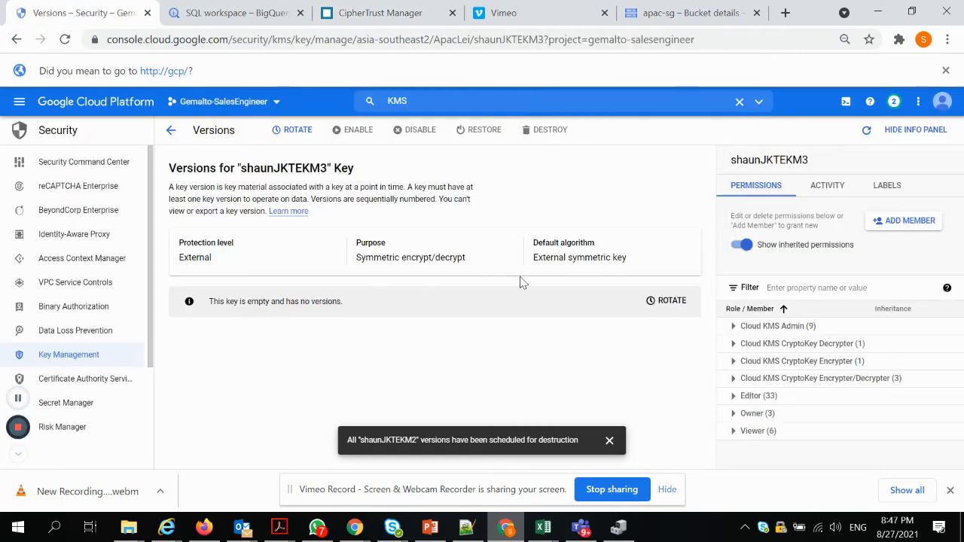
left_click(664, 302)
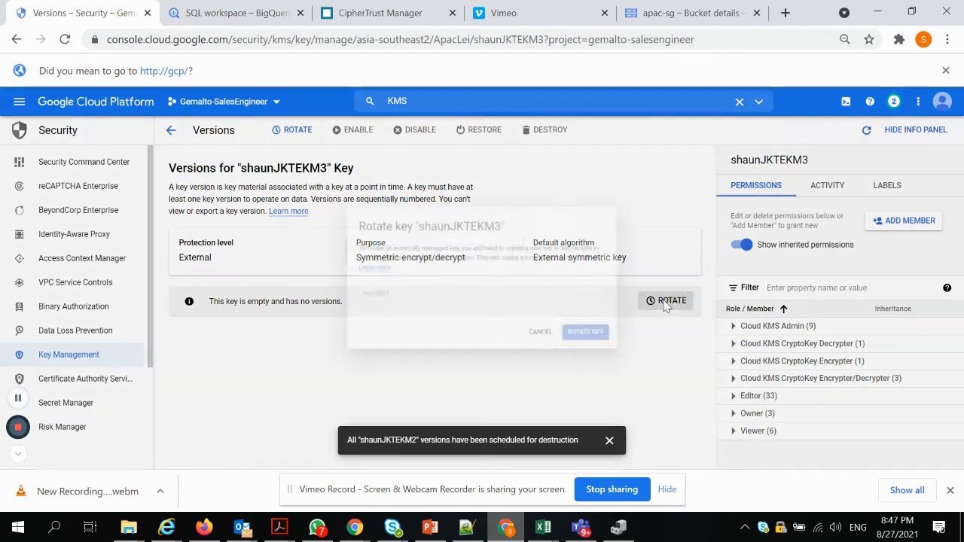
left_click(461, 300)
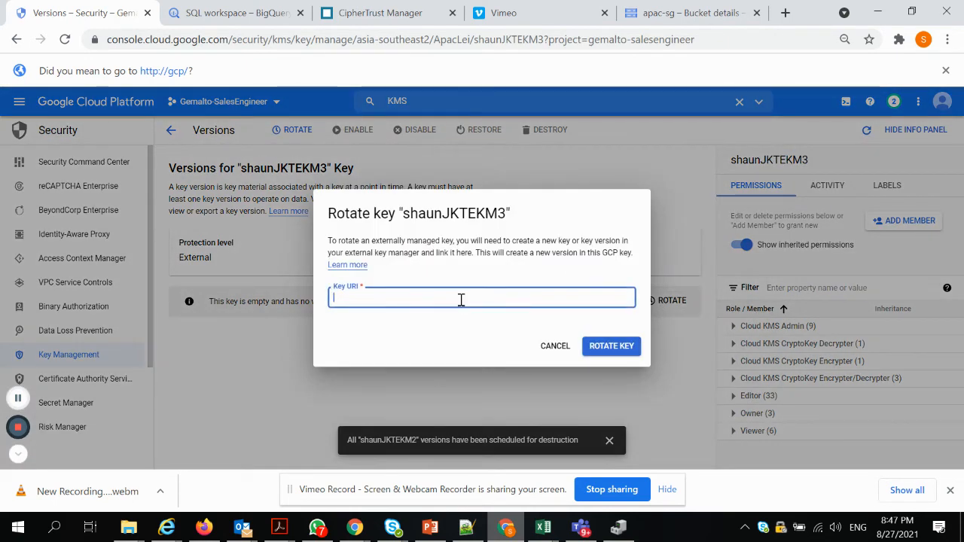
key("ctrl+v")
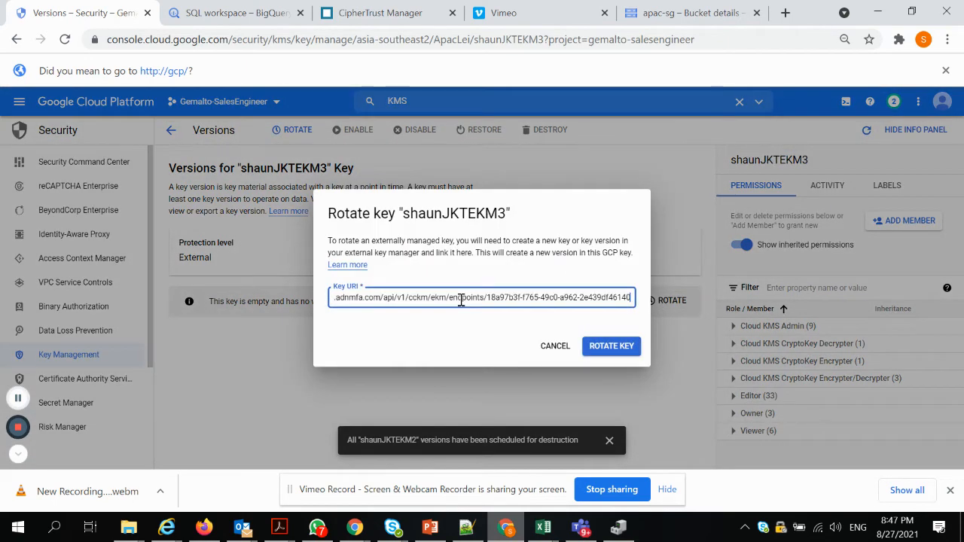
left_click(611, 348)
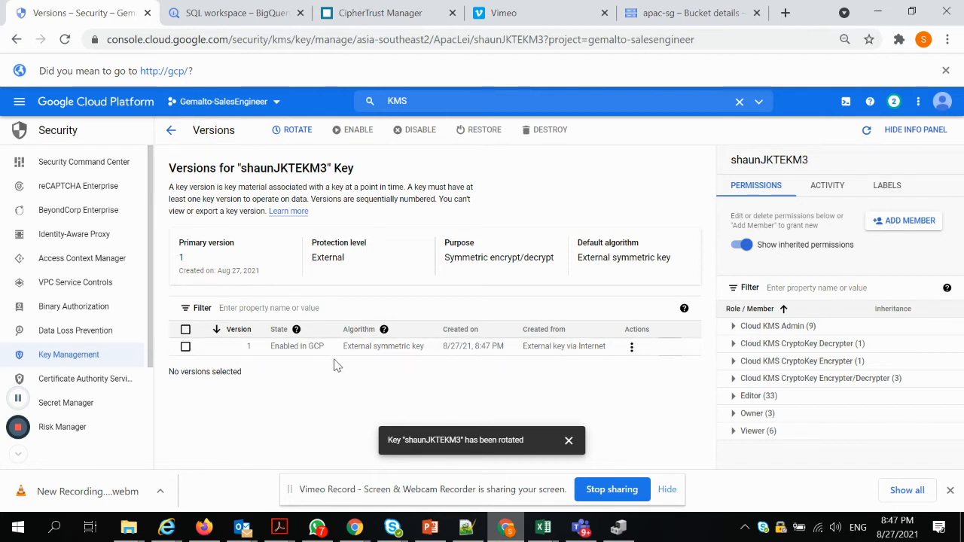
- Copy the resource name of the shaunJKTEKM3 key from the ApacLei key ring
left_click(105, 356)
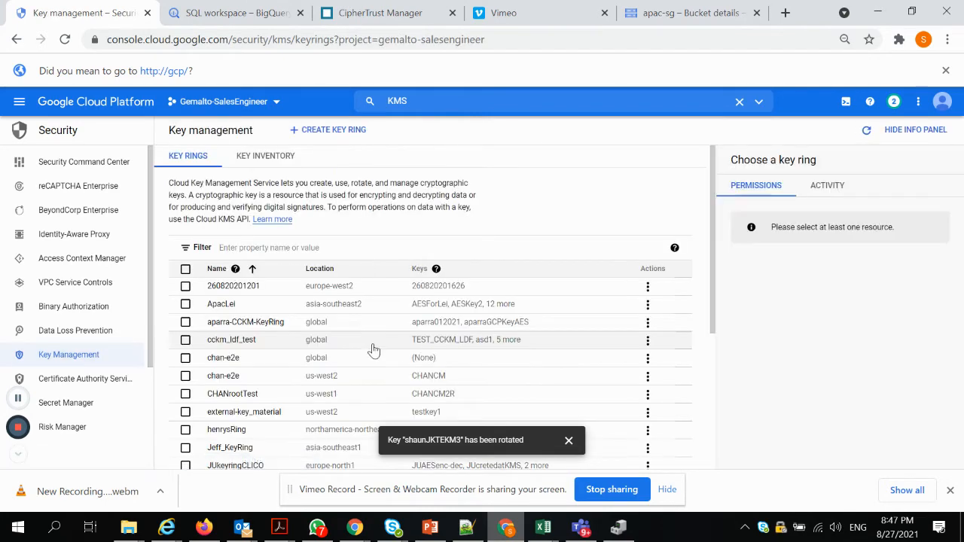
scroll(267, 350, "down", 3)
scroll(234, 285, "up", 2)
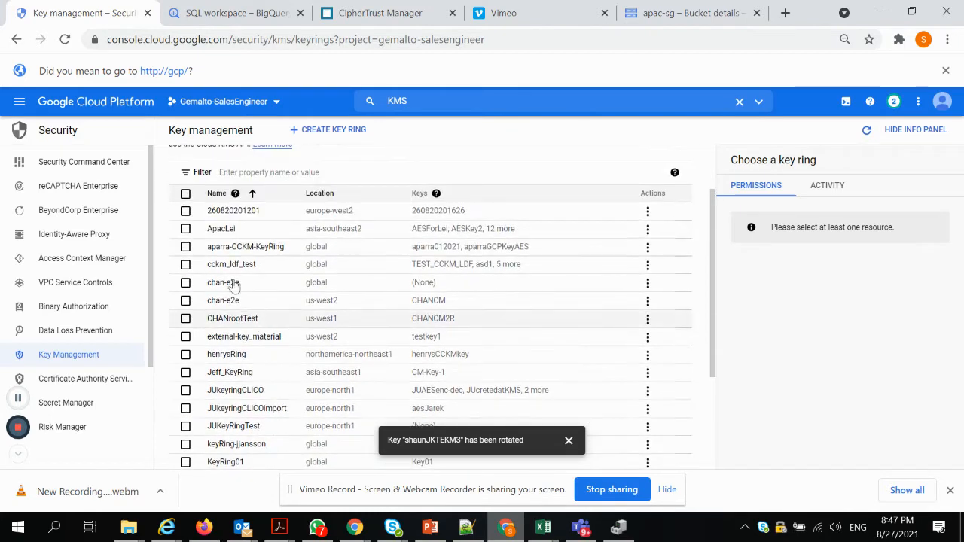
left_click(221, 229)
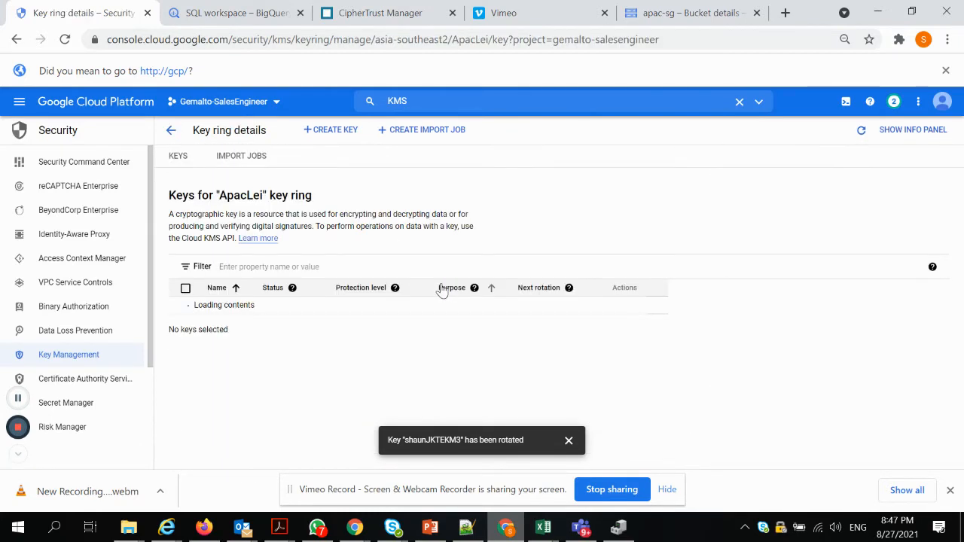
scroll(442, 289, "down", 6)
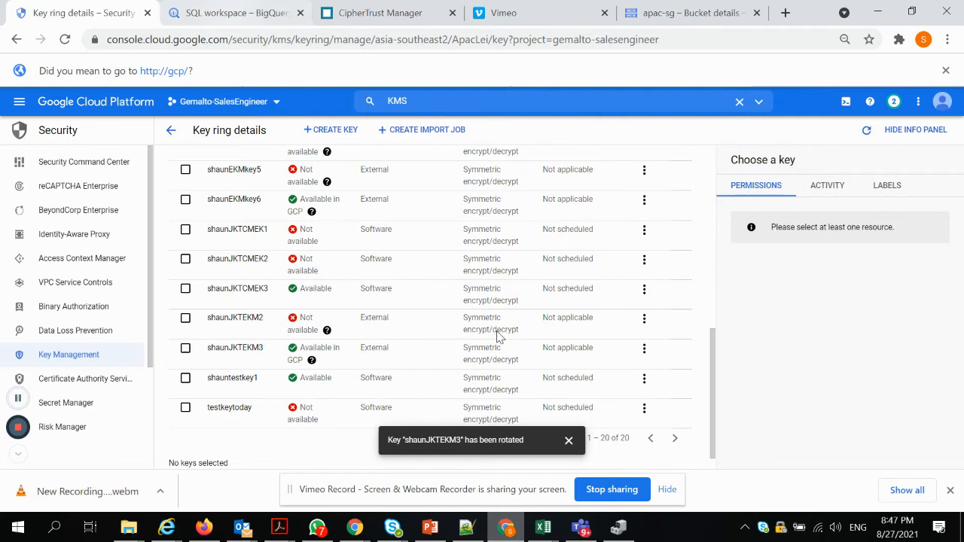
left_click(644, 349)
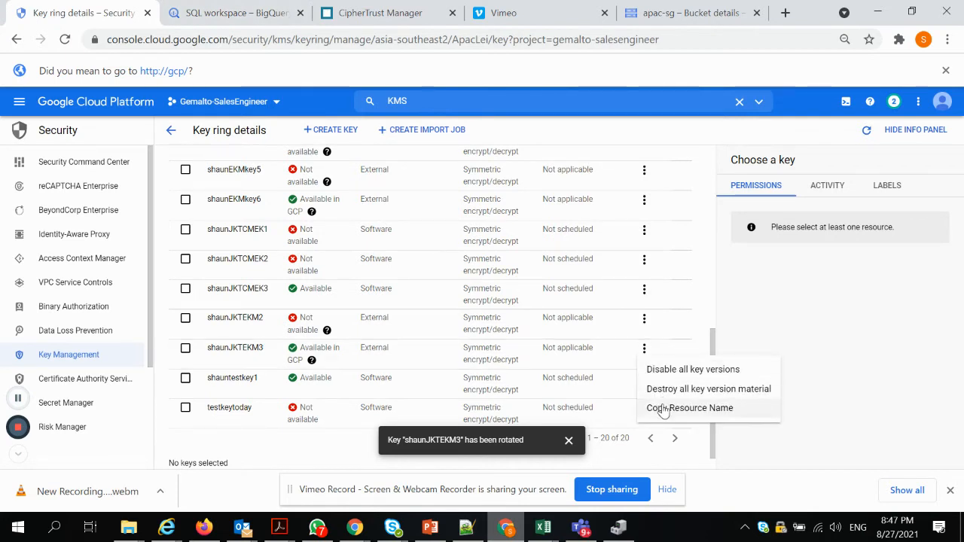
left_click(663, 409)
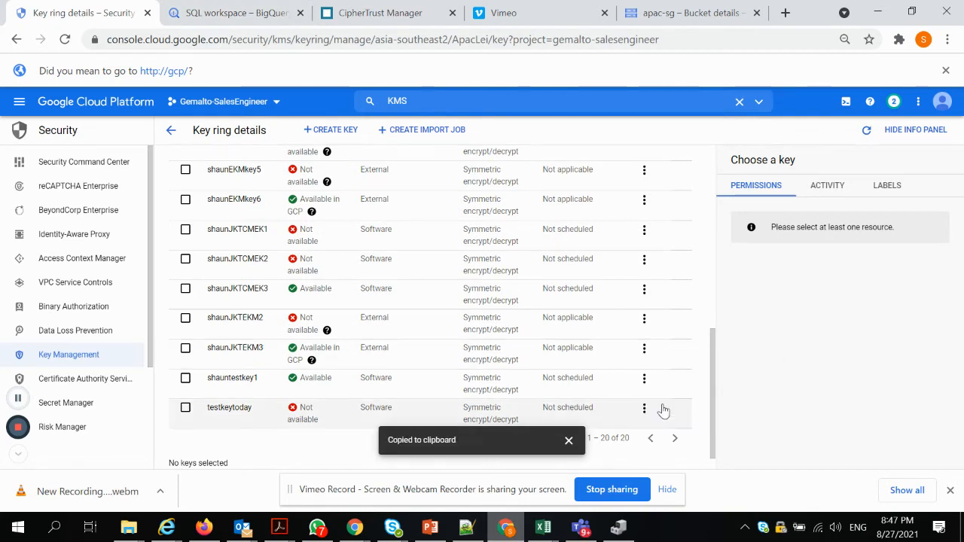
- Switch to BigQuery and set up a copy of the Credit_info table named Credit_info_JKTEKM3_copy
left_click(216, 14)
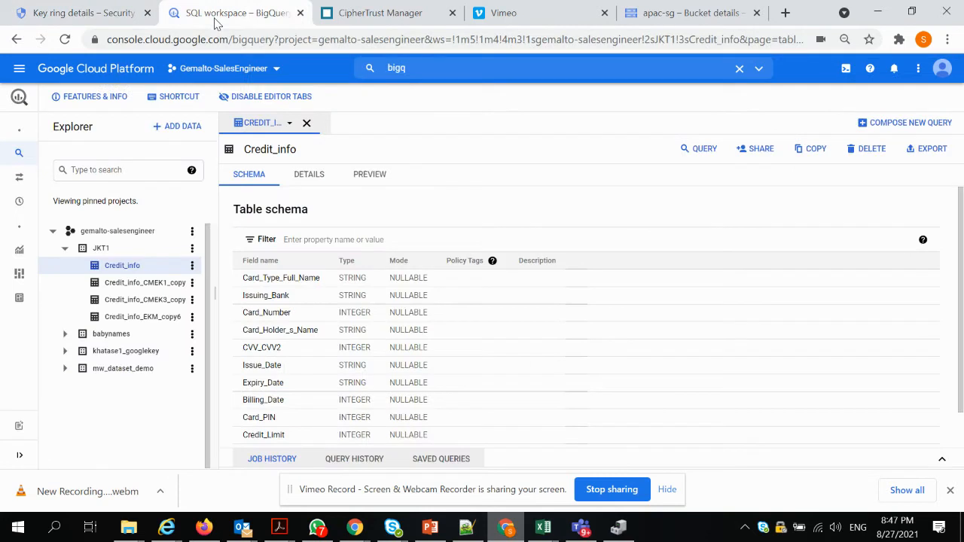
right_click(121, 269)
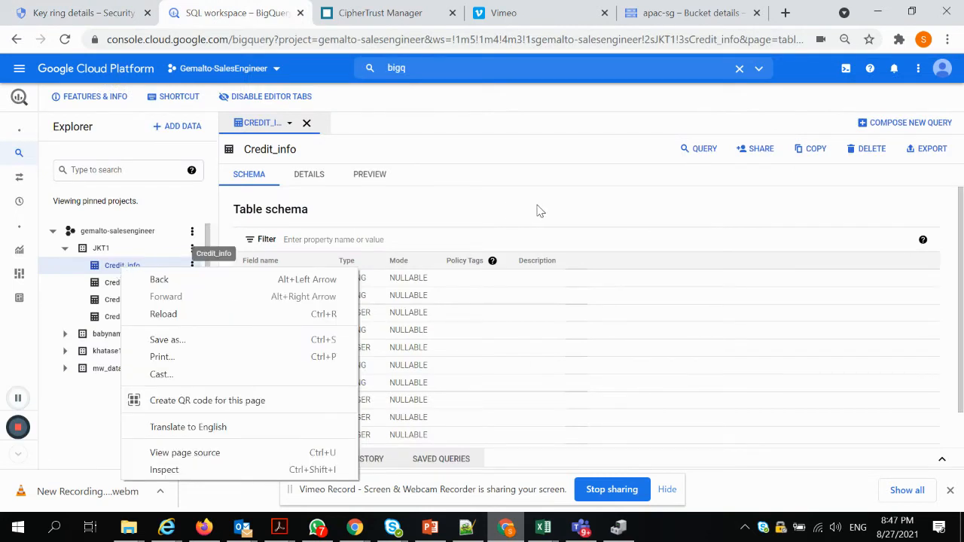
left_click(565, 205)
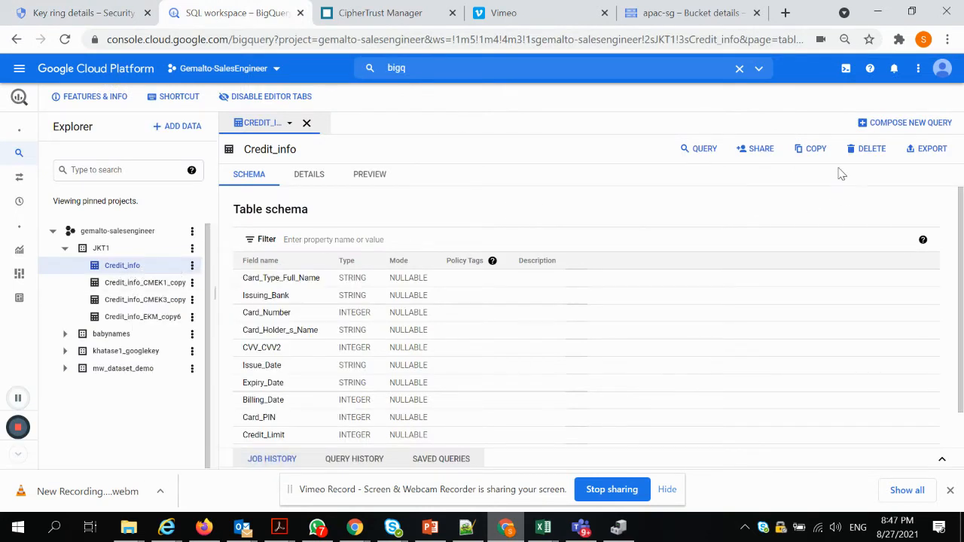
left_click(817, 153)
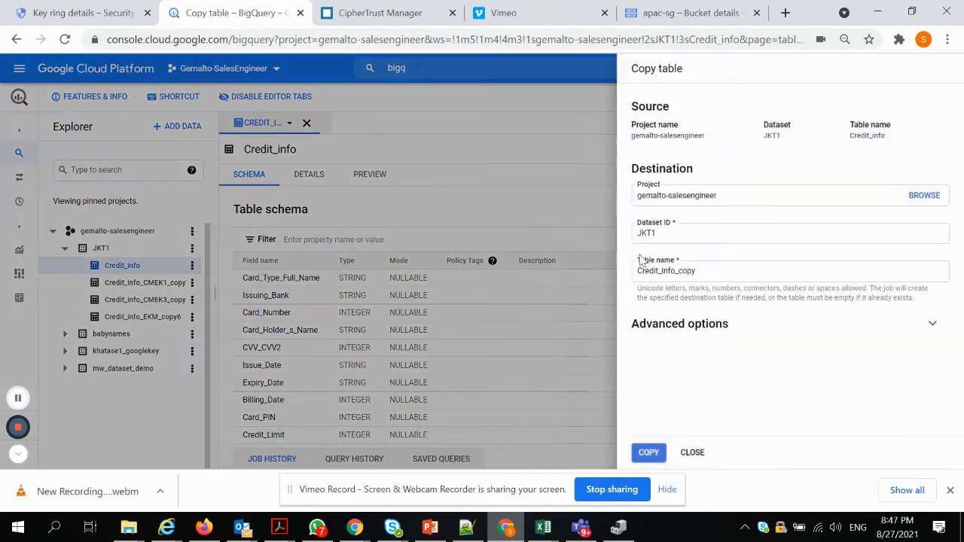
left_click(690, 271)
left_click_drag(691, 271, 681, 269)
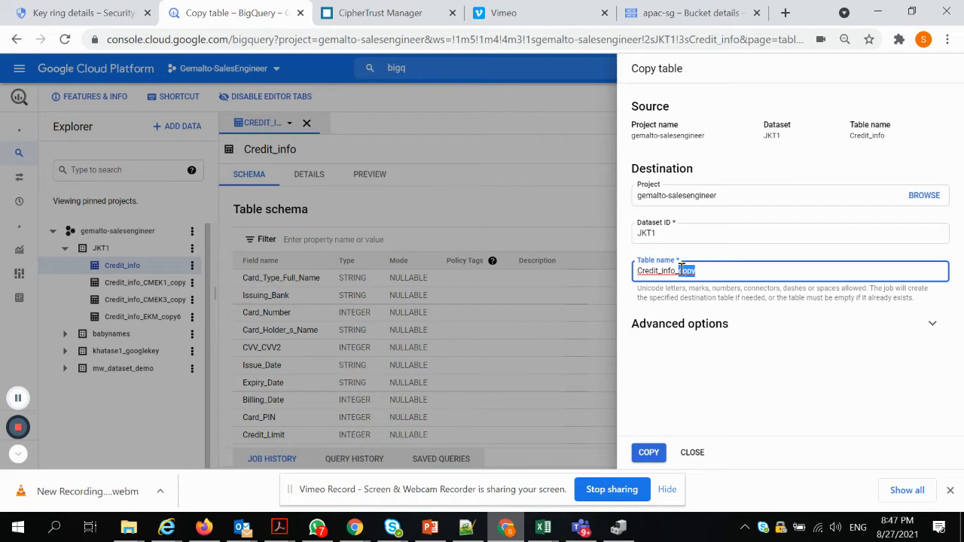
key("BackSpace")
type("JKTEKM3_copy")
- Set the table copy's encryption to a customer-managed key, supplying the copied shaunJKTEKM3 resource name as the key resource ID
left_click(691, 331)
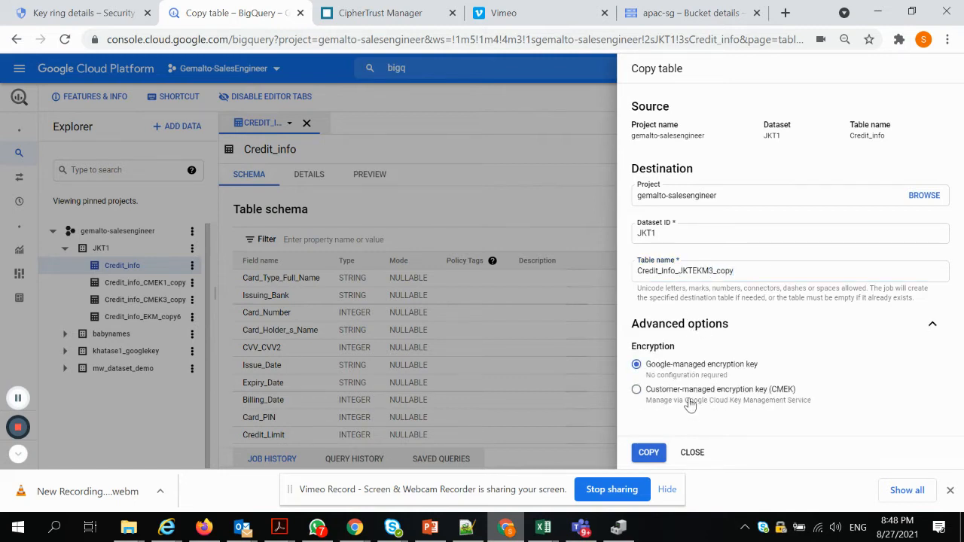
left_click(637, 390)
scroll(739, 286, "down", 1)
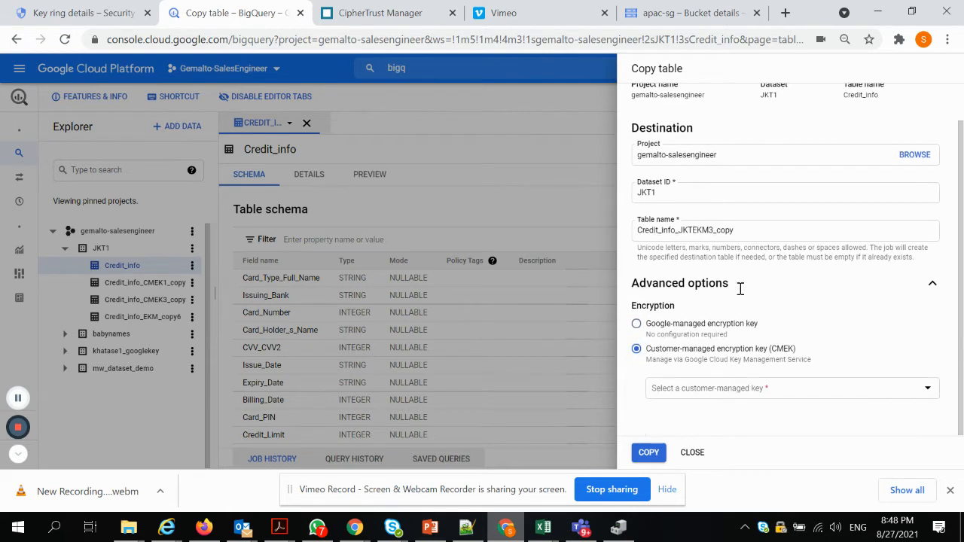
left_click(741, 391)
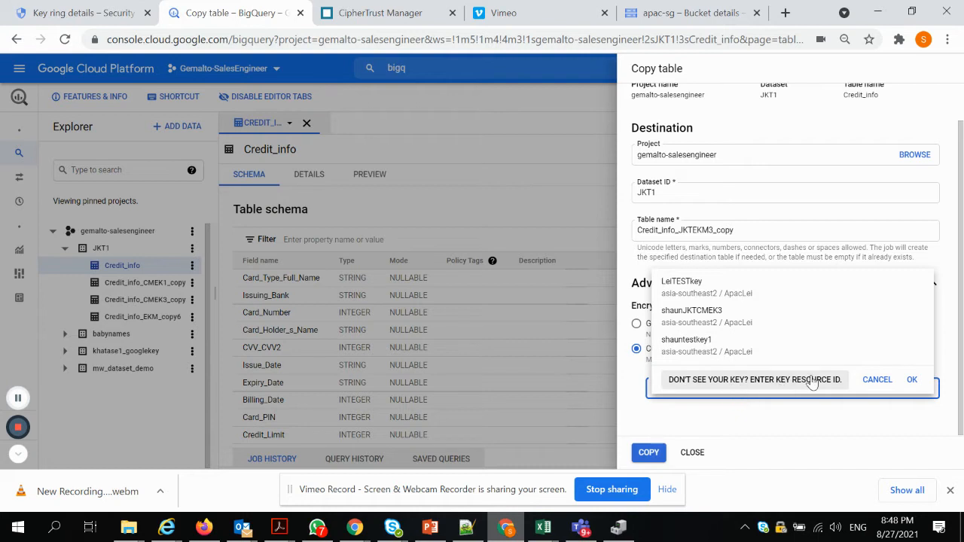
left_click(780, 383)
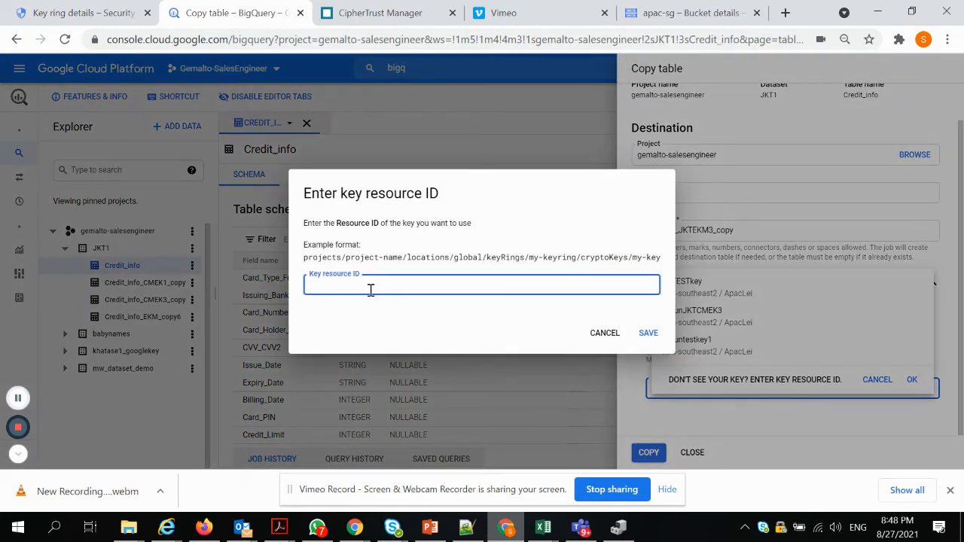
key("ctrl+v")
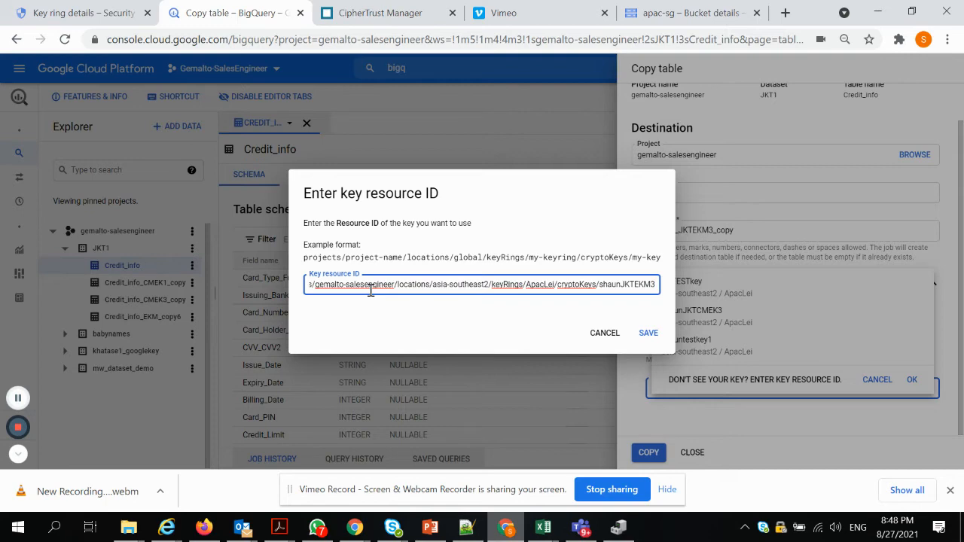
left_click(647, 334)
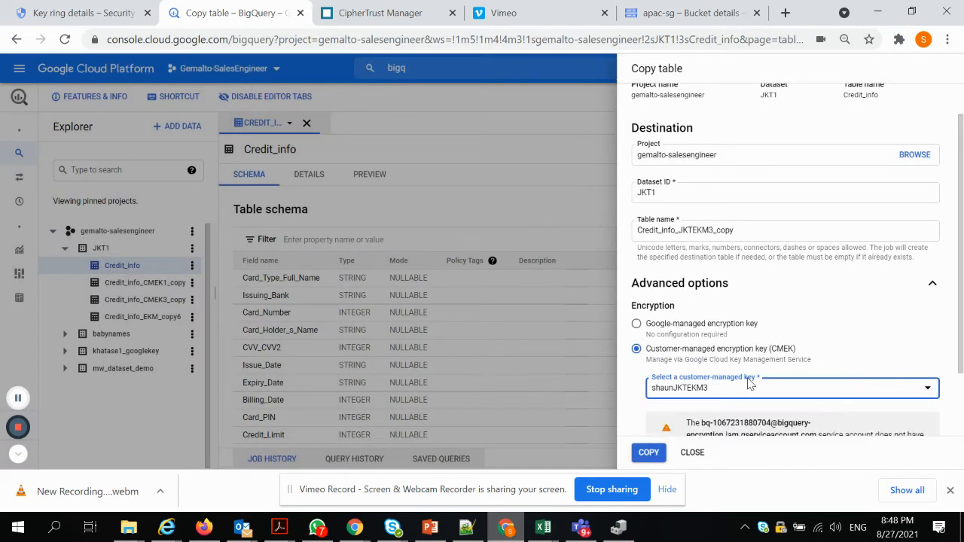
- Grant the BigQuery service account the encrypter/decrypter role on the selected key and create the table copy
scroll(750, 384, "down", 2)
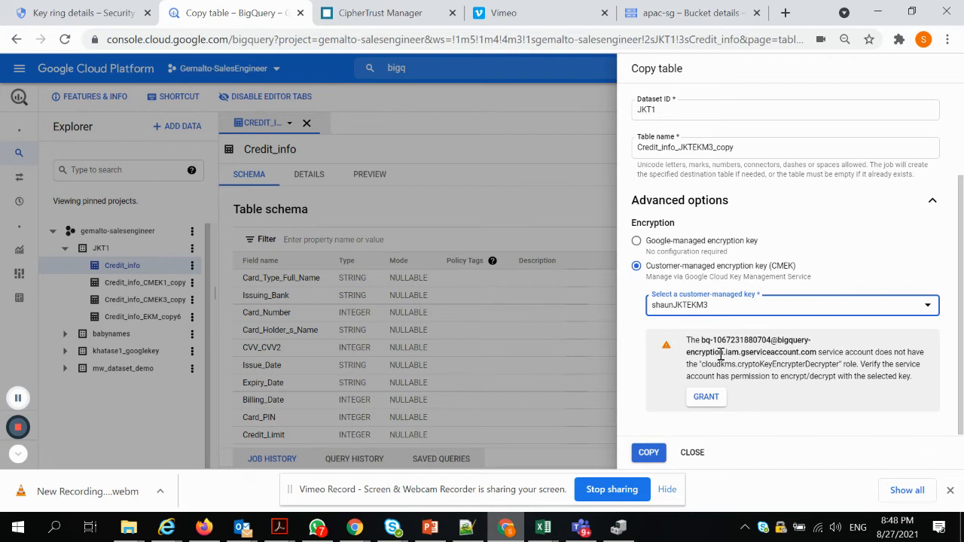
left_click(706, 398)
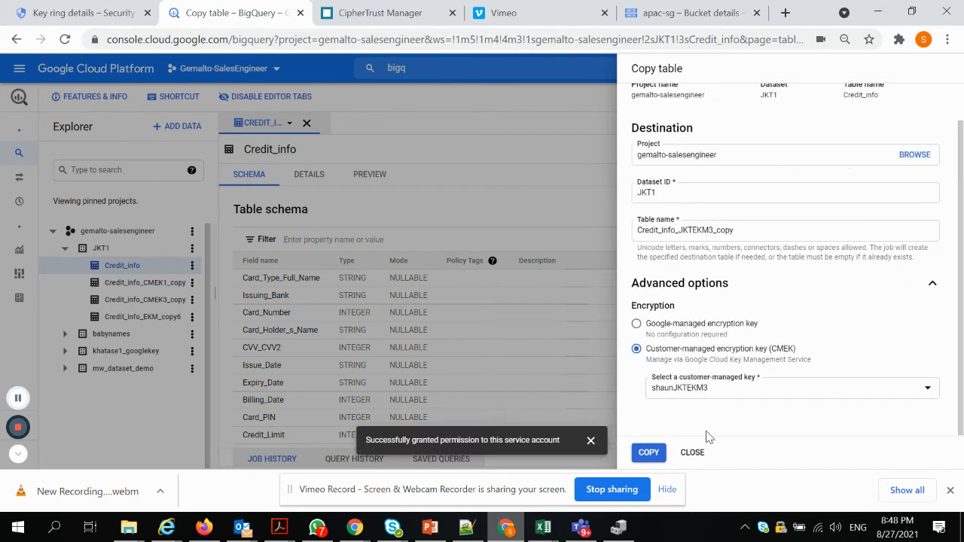
left_click(649, 453)
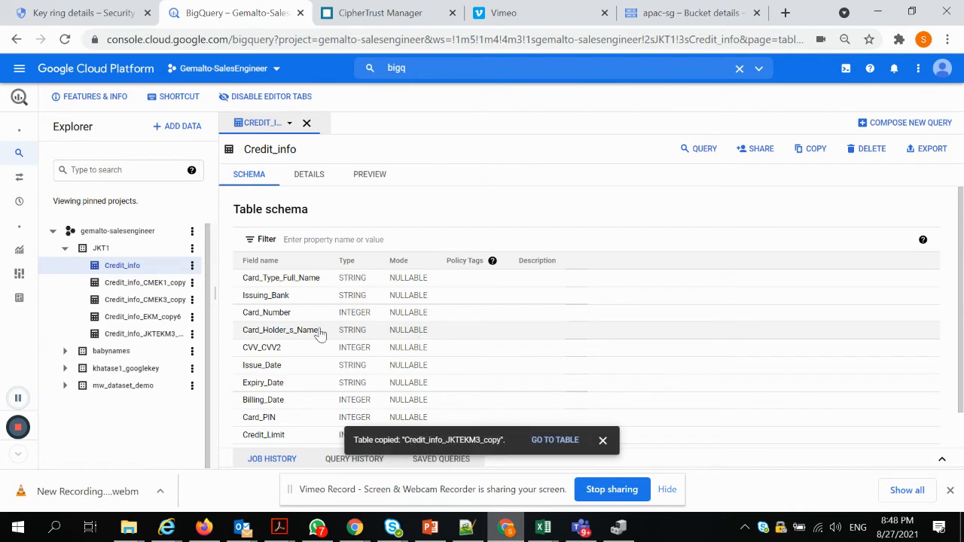
- Open the copied Credit_info_JKTEKM3_copy table, query all its columns with SELECT *, and look through the returned rows
left_click(573, 447)
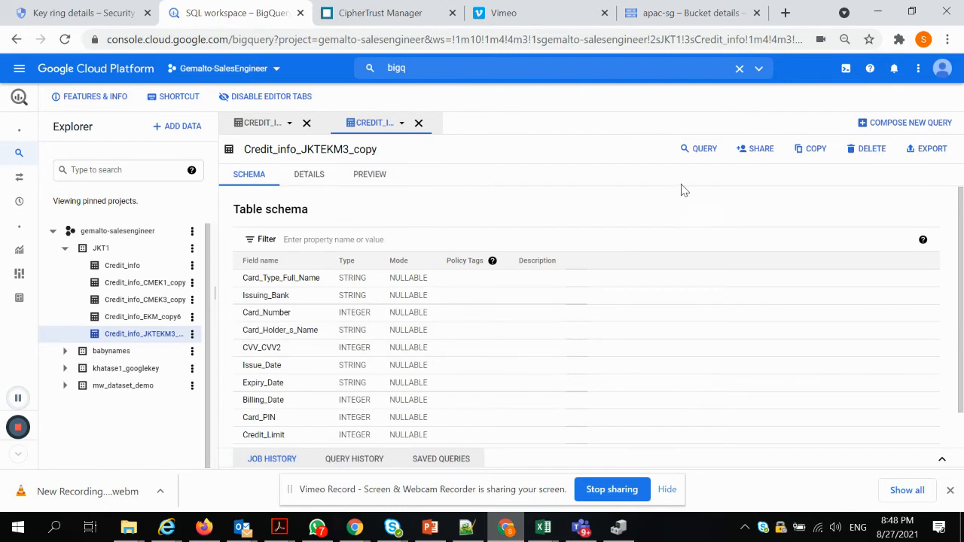
left_click(702, 149)
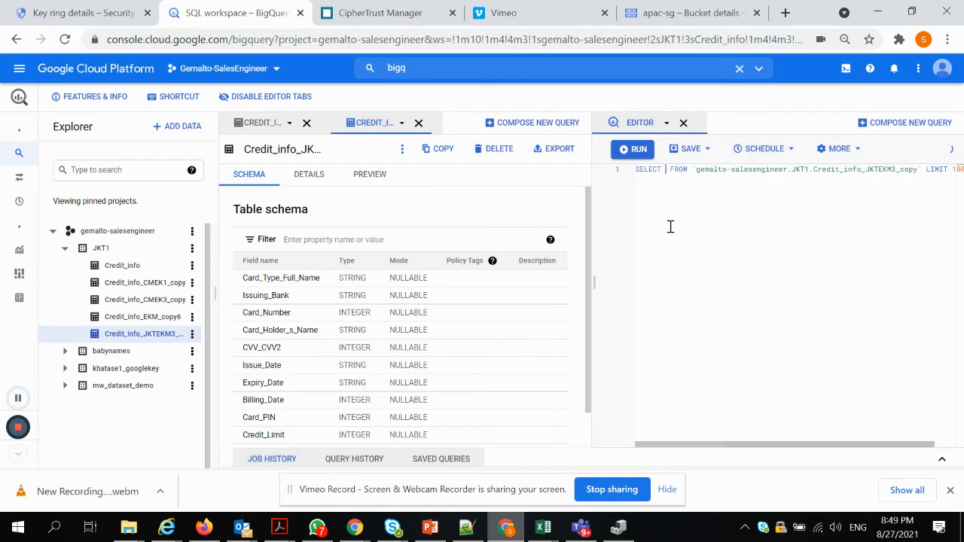
type("*")
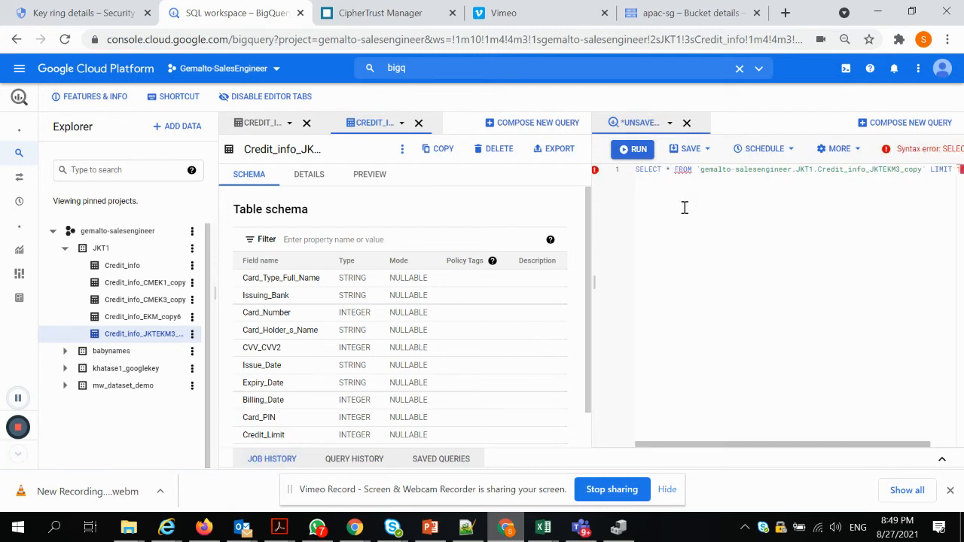
left_click(637, 149)
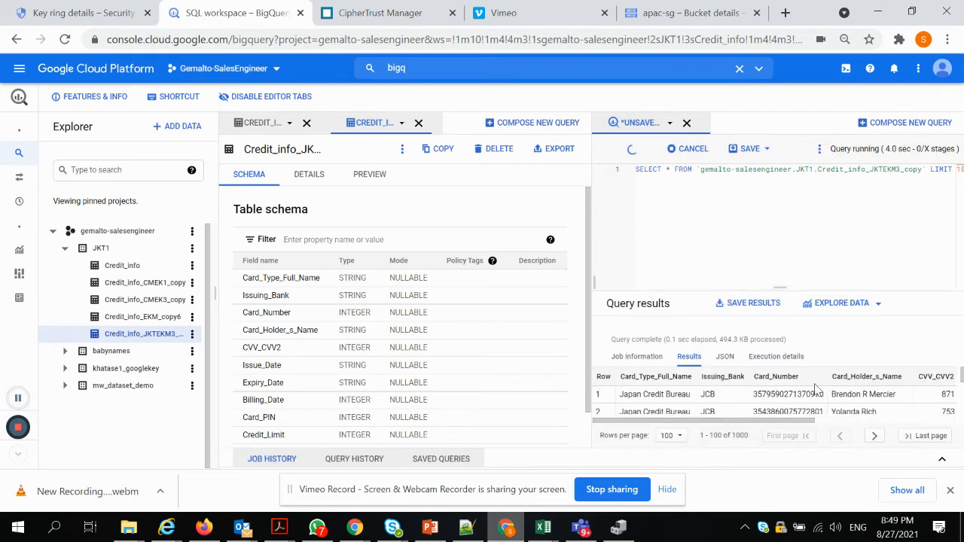
left_click(841, 421)
left_click_drag(841, 421, 731, 428)
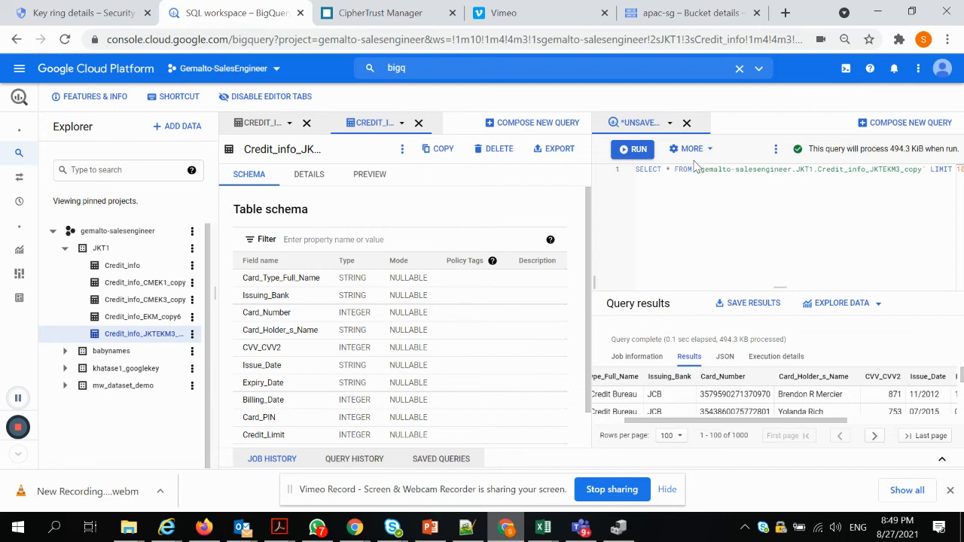
- Switch to CipherTrust Manager and apply an ekmapac endpoint policy with "#" inserted before the service account name in input.clients
left_click(385, 14)
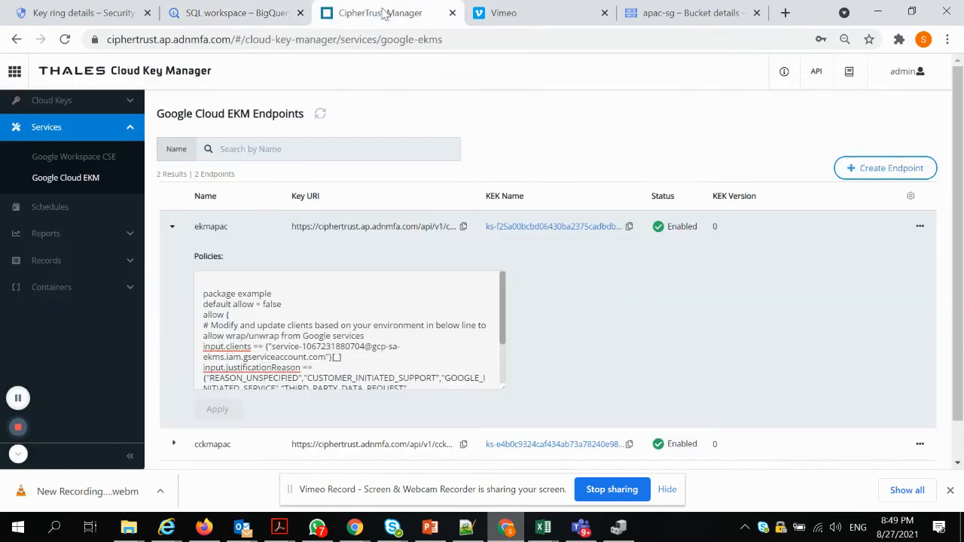
left_click(273, 346)
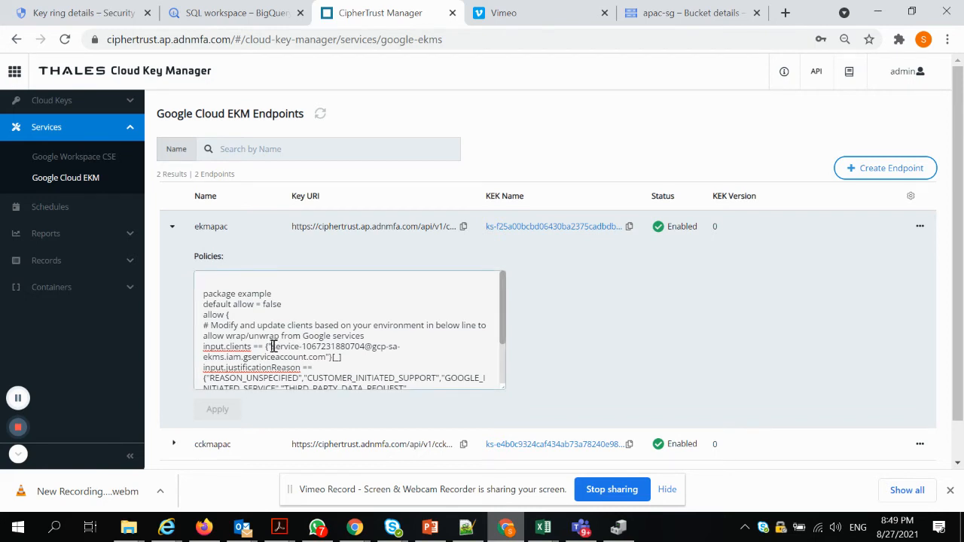
type("#")
left_click(225, 412)
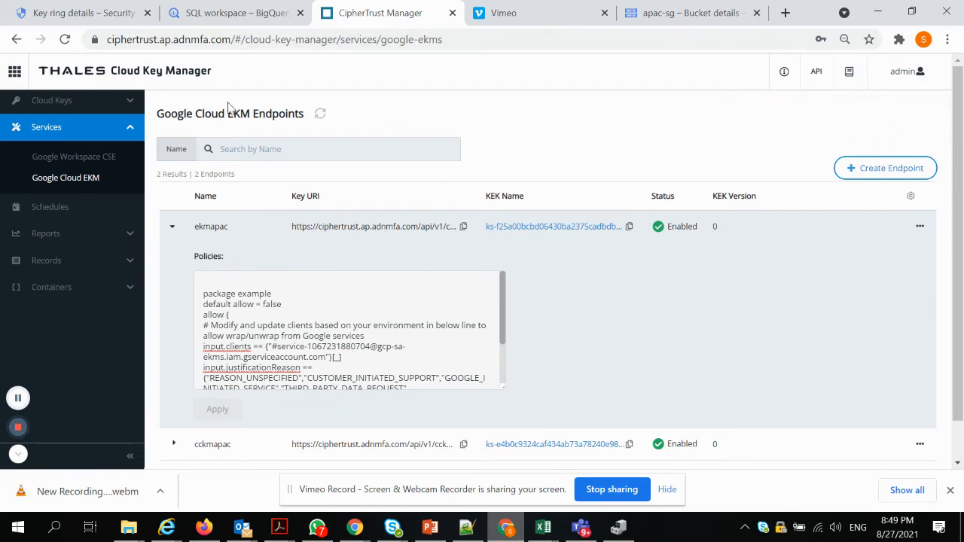
- Switch back to BigQuery, rerun the query on Credit_info_JKTEKM3_copy, and dismiss the query dialog
left_click(204, 22)
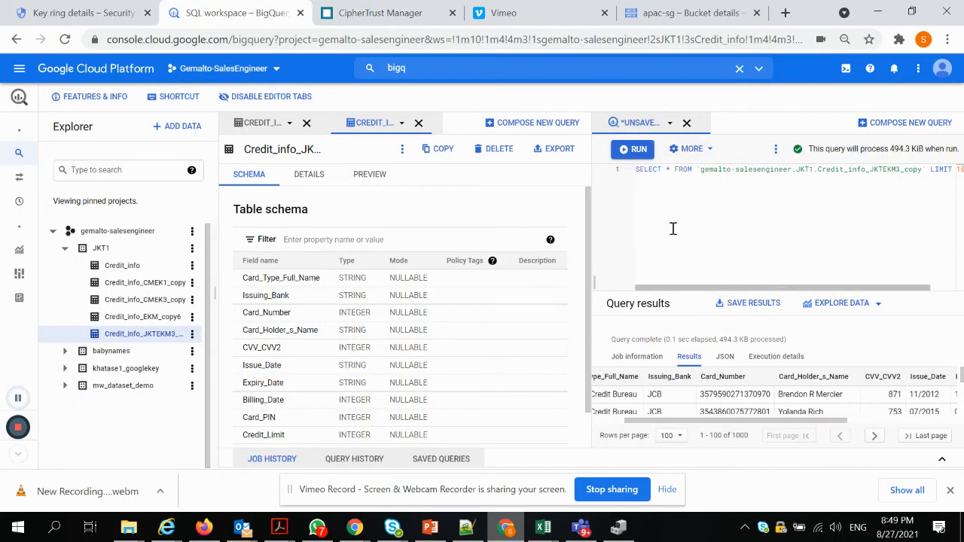
left_click(631, 149)
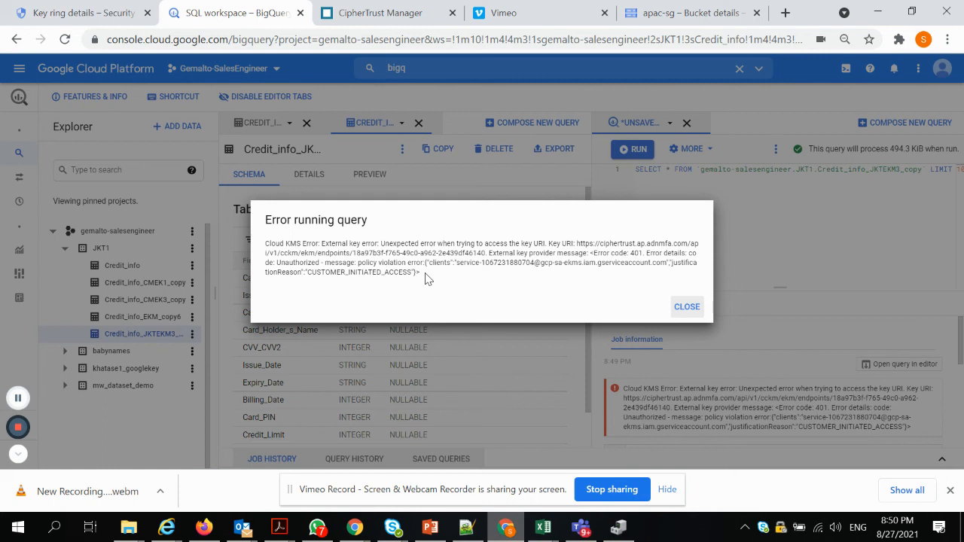
left_click(687, 307)
- Return to CipherTrust Manager and examine the server records for the Google Cloud EKM unwrap and endpoint policy update events
left_click(336, 15)
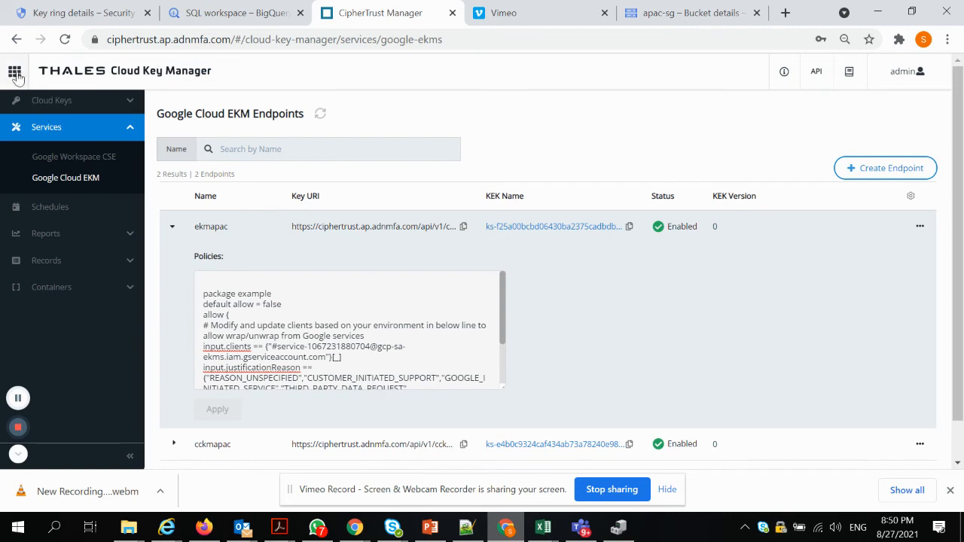
left_click(41, 259)
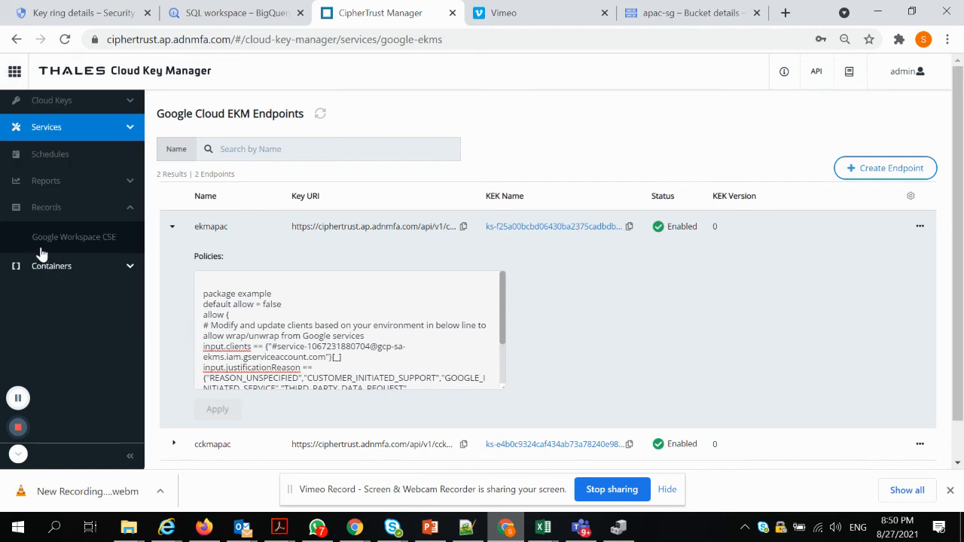
left_click(14, 70)
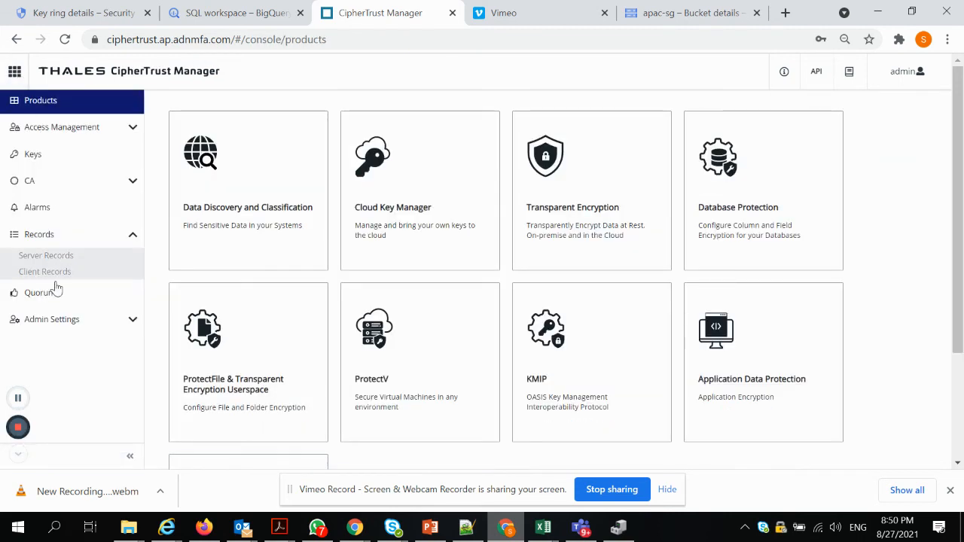
left_click(47, 255)
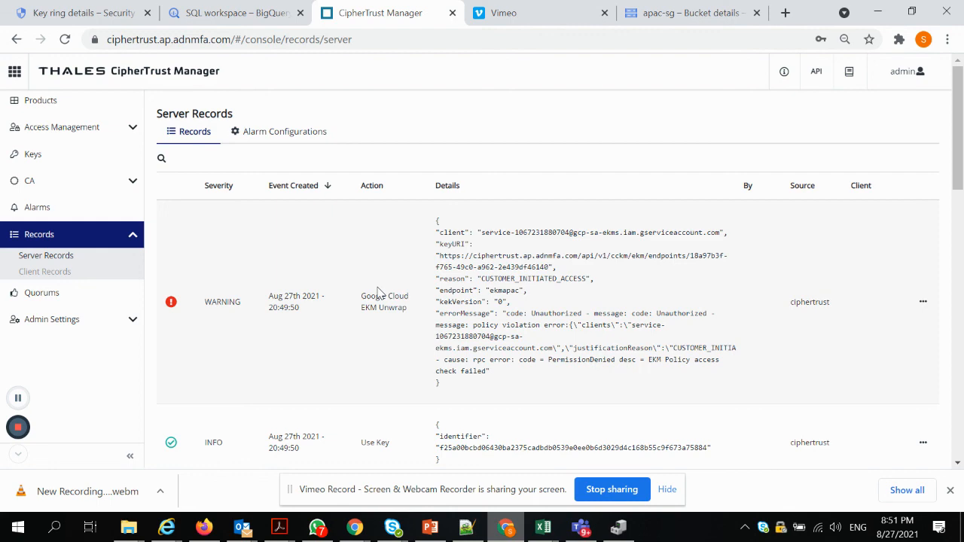
scroll(378, 292, "down", 2)
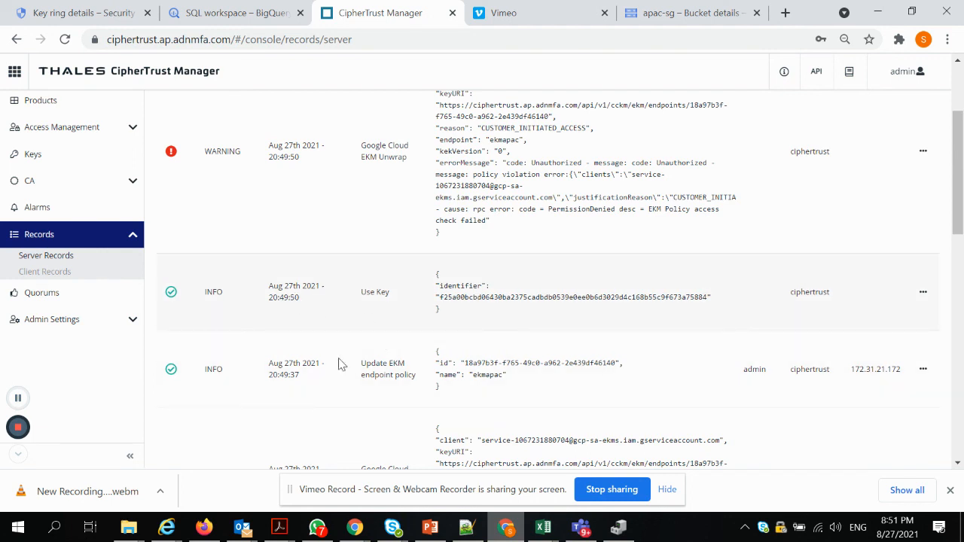
scroll(334, 359, "down", 1)
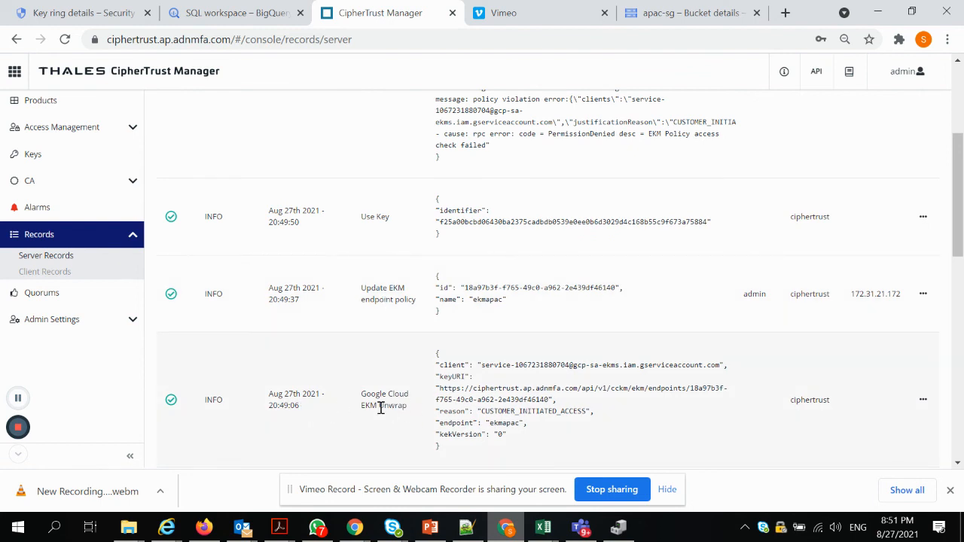
scroll(380, 407, "down", 1)
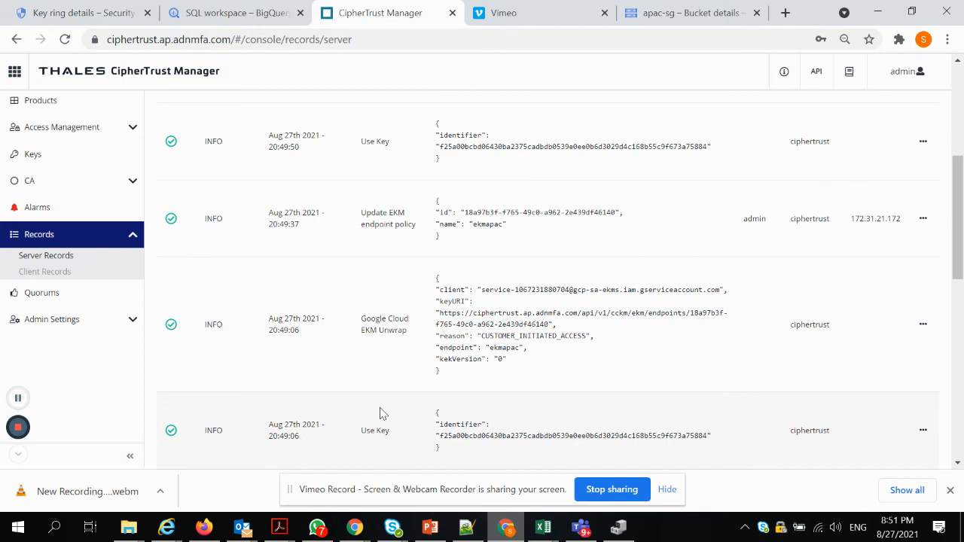